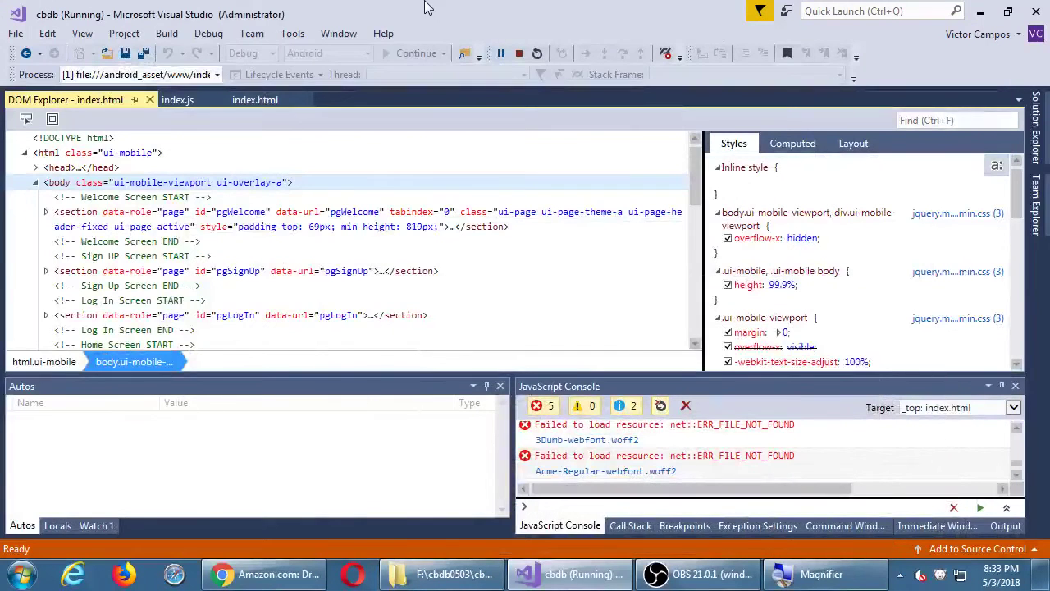
# End the running cbdb debug session to get back to editing index.js
pyautogui.click(518, 52)
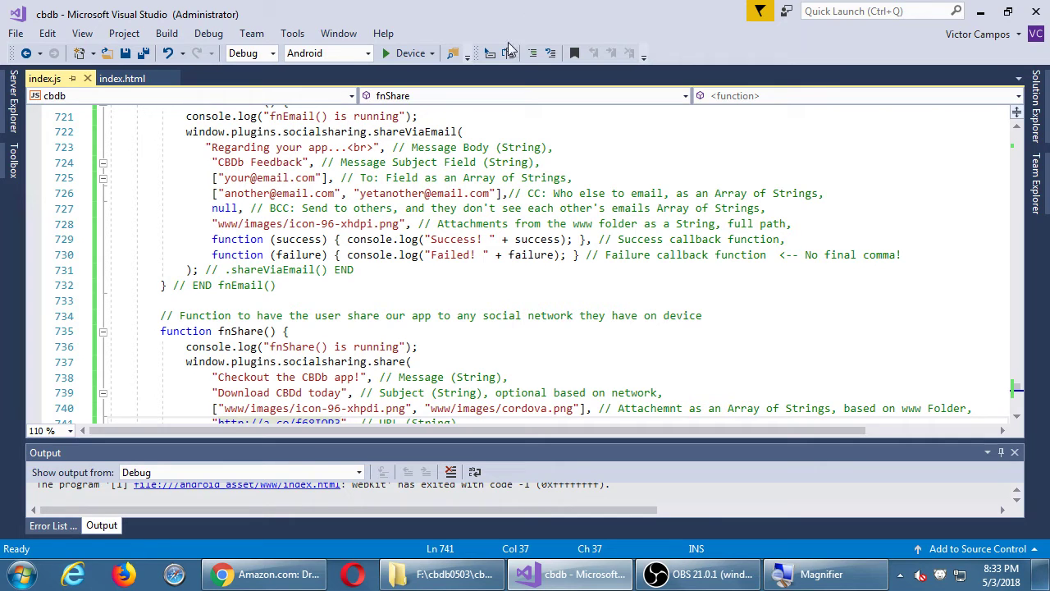
# In Chrome, go from the Amazon Developer Services tab into the signed-in Developer Console dashboard
pyautogui.click(293, 564)
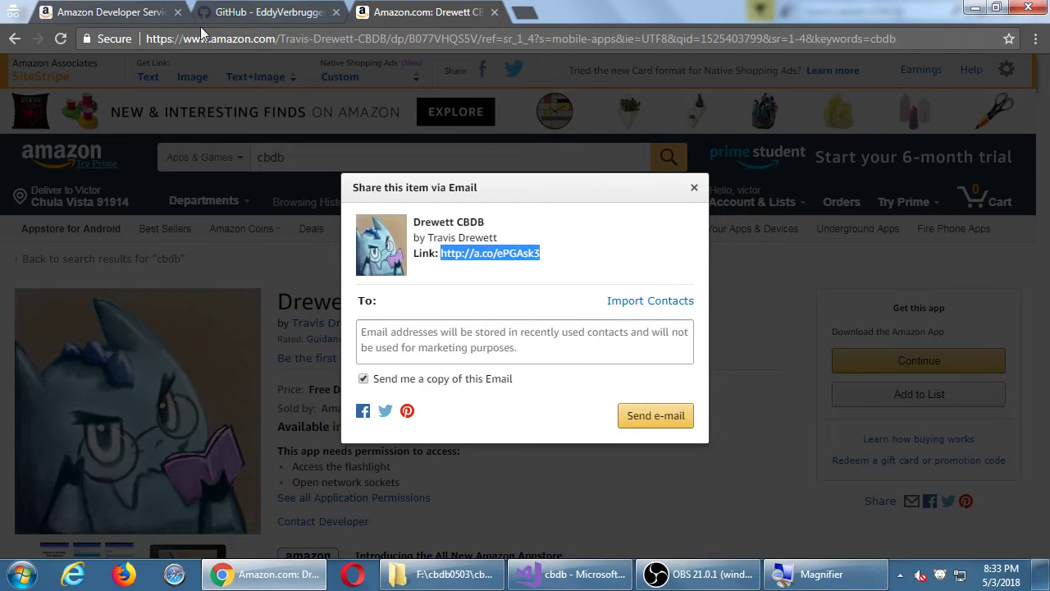
pyautogui.click(115, 15)
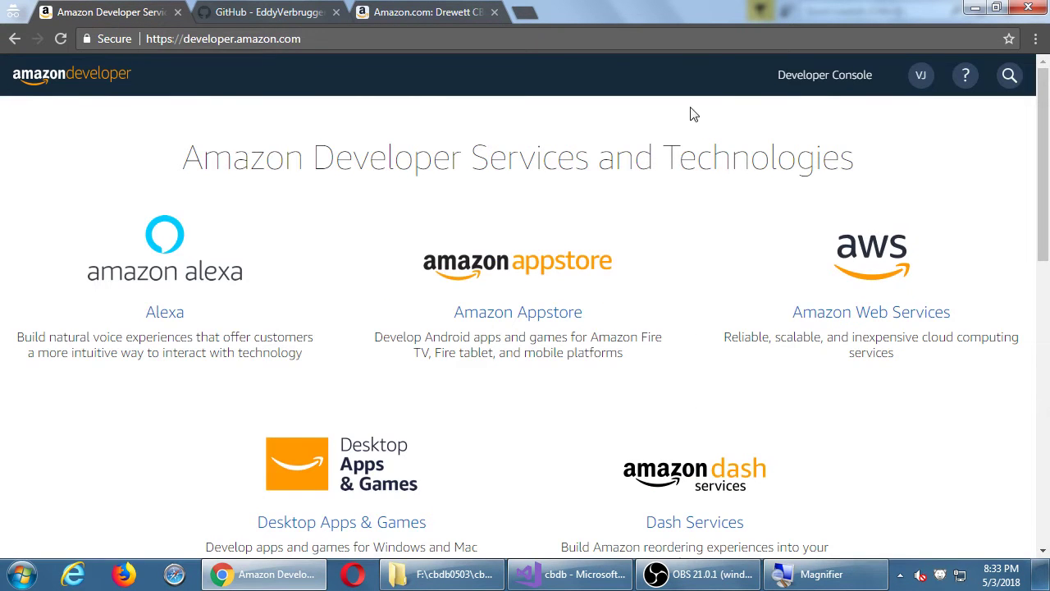
pyautogui.click(851, 80)
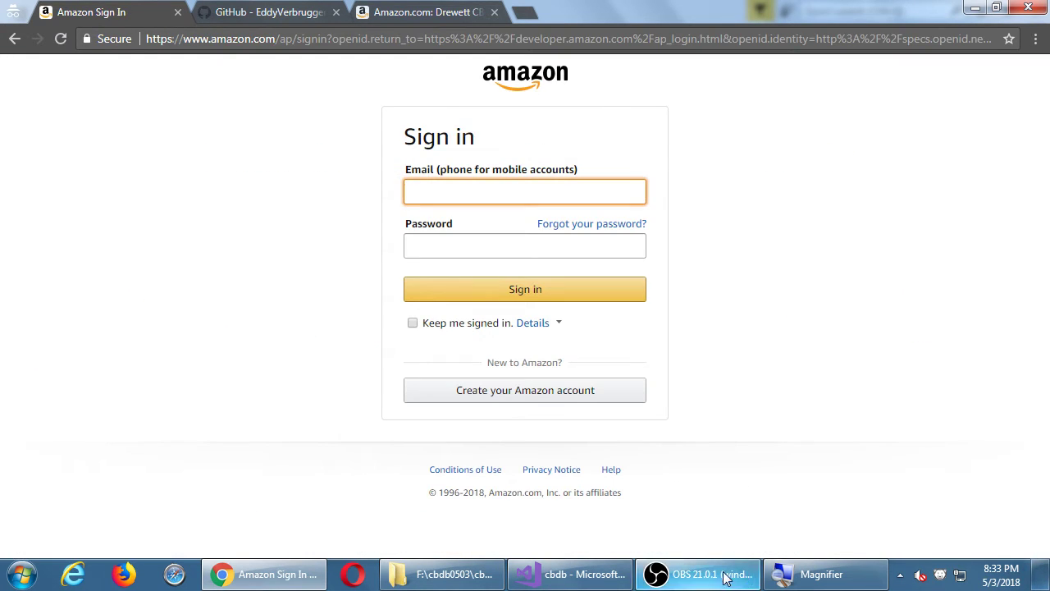
pyautogui.click(698, 574)
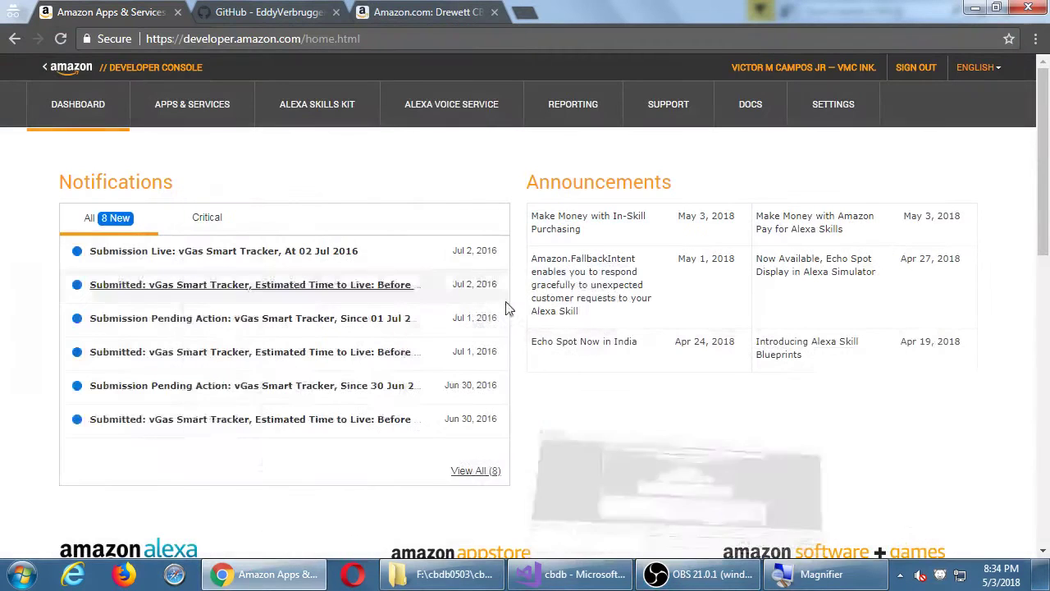
# Browse the imd app's General Information under APPS & SERVICES, then go back to My Apps
pyautogui.click(191, 111)
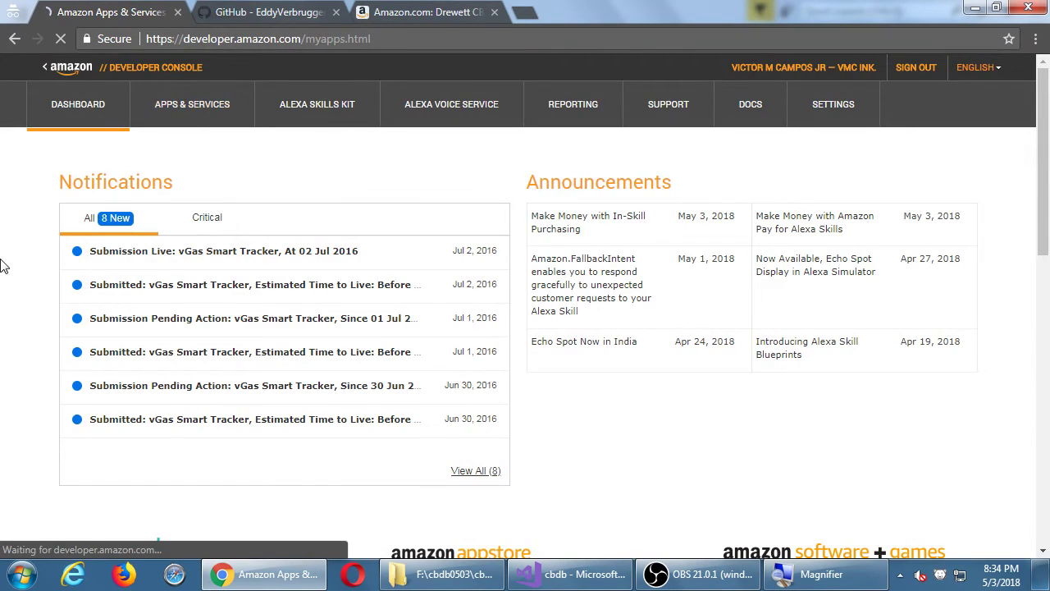
pyautogui.scroll(-2, 34, 238)
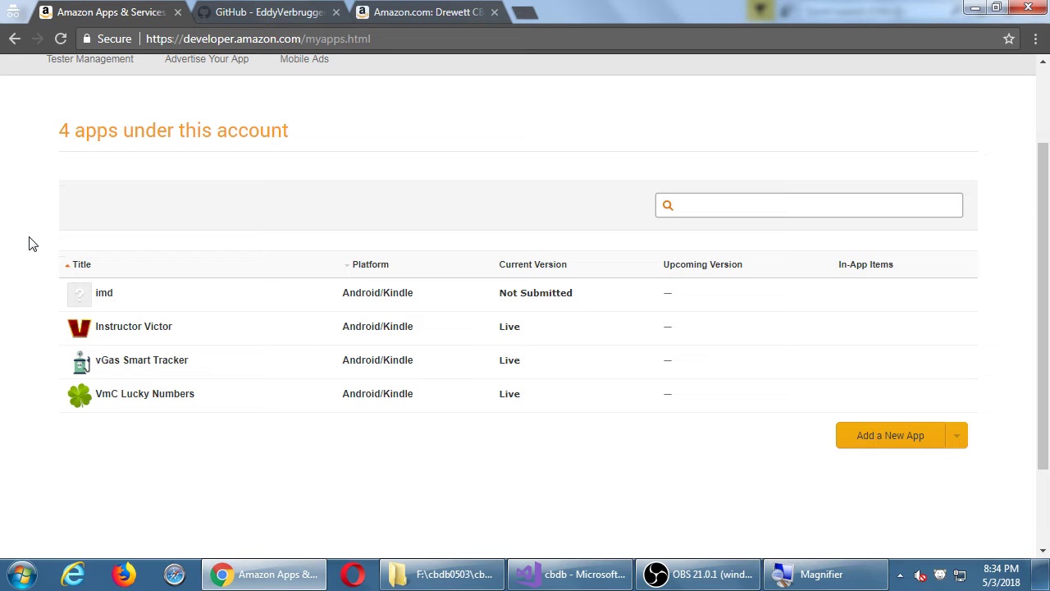
pyautogui.click(104, 293)
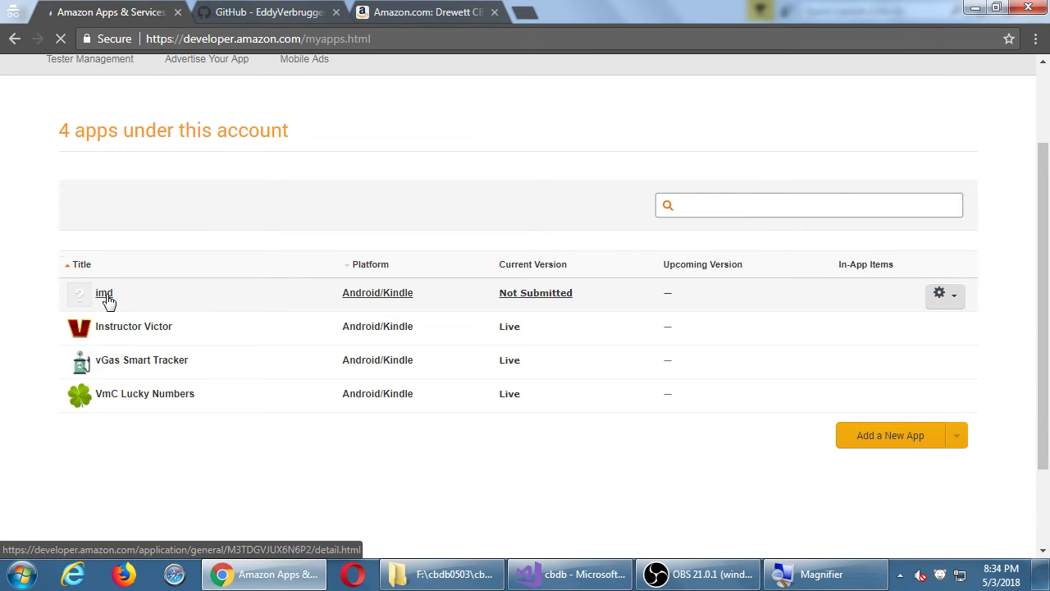
pyautogui.scroll(-2, 308, 351)
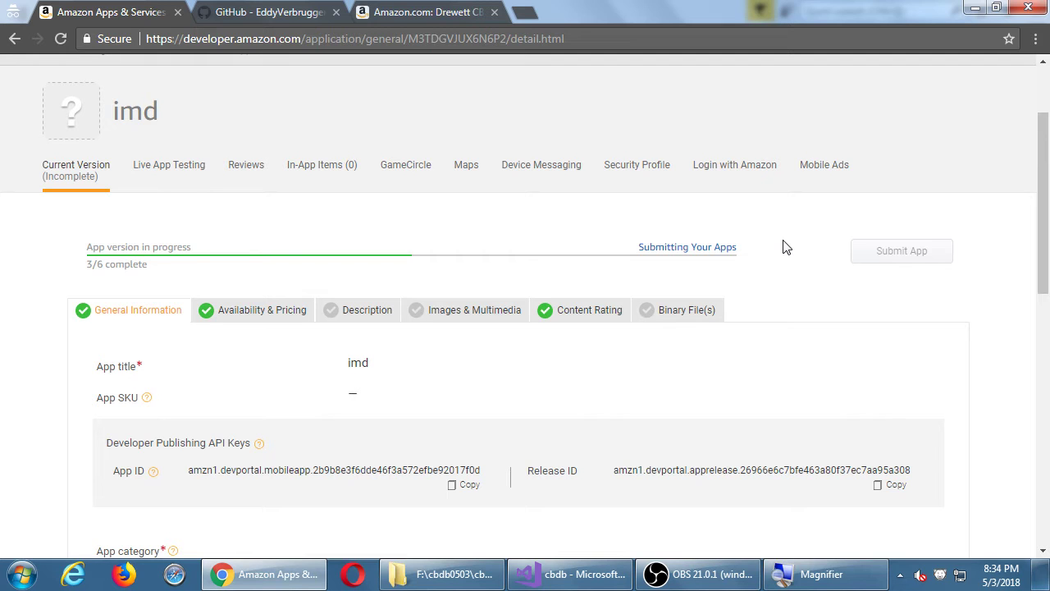
pyautogui.scroll(-1, 785, 250)
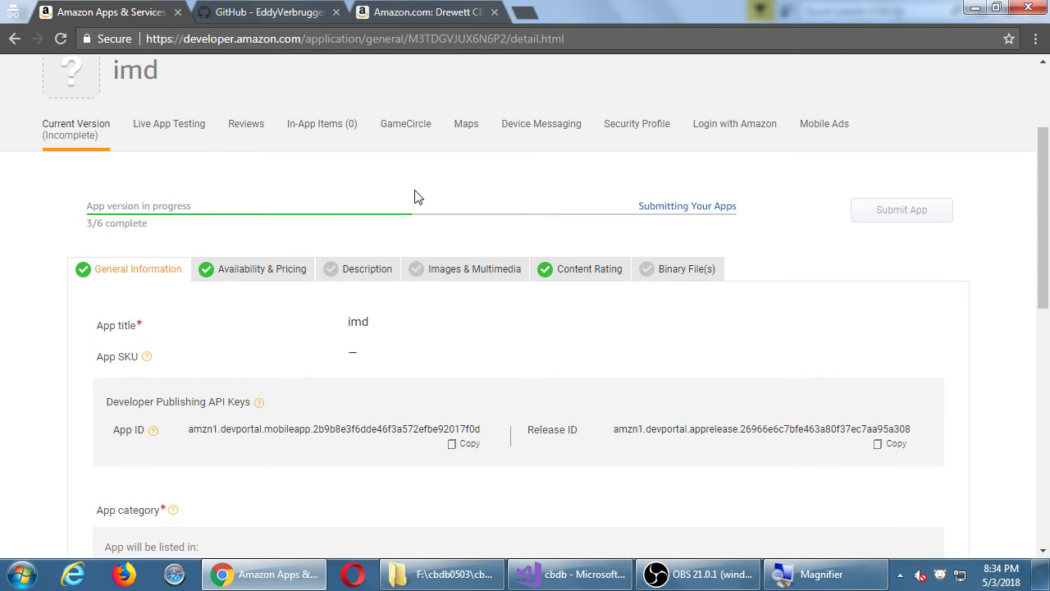
pyautogui.scroll(-5, 769, 274)
pyautogui.scroll(-2, 769, 274)
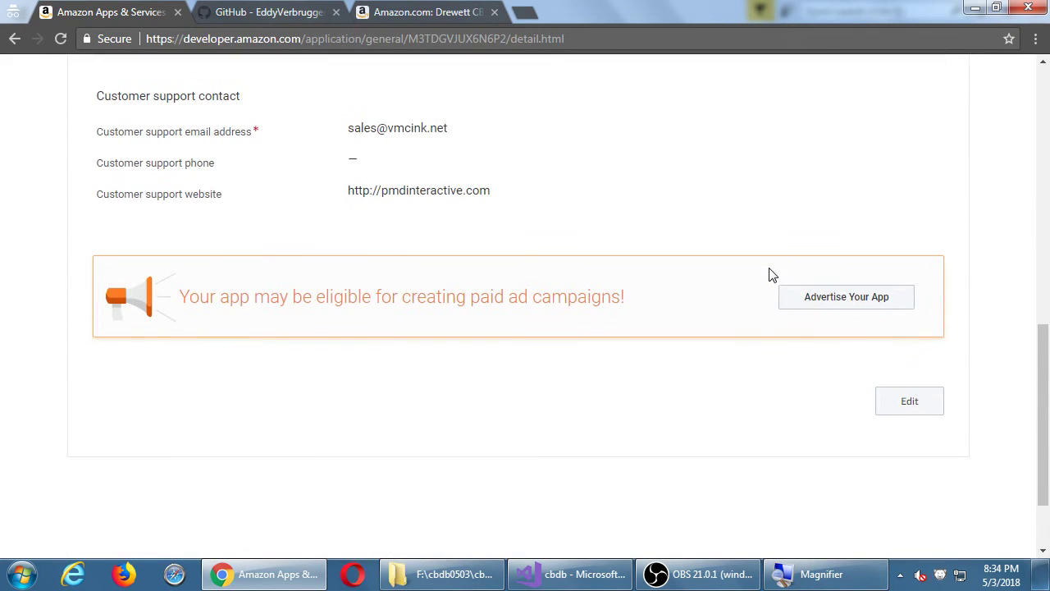
pyautogui.hotkey('alt', 'Left')
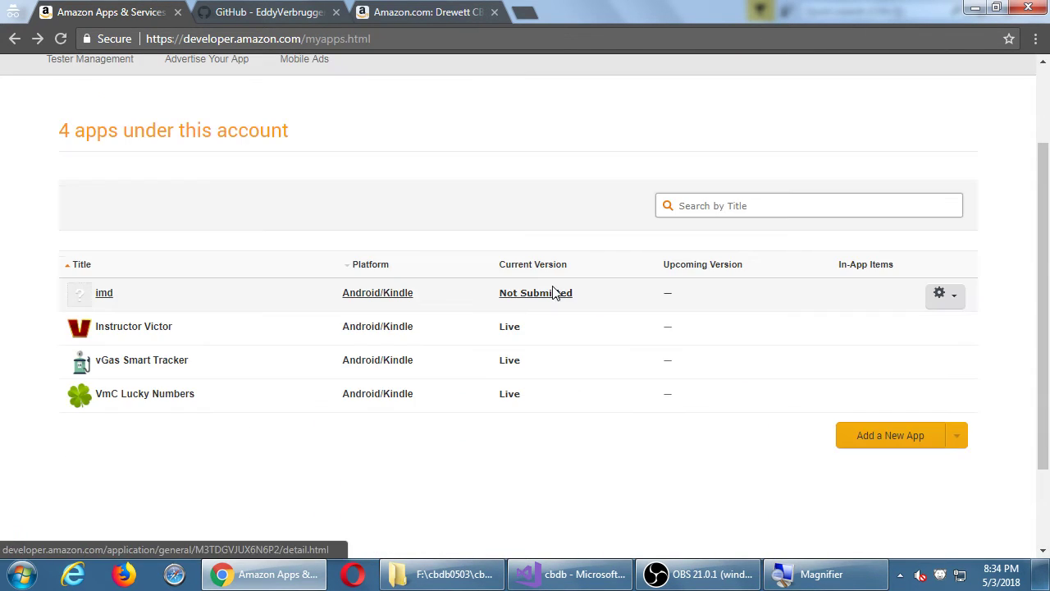
pyautogui.click(134, 327)
pyautogui.scroll(-15, 692, 251)
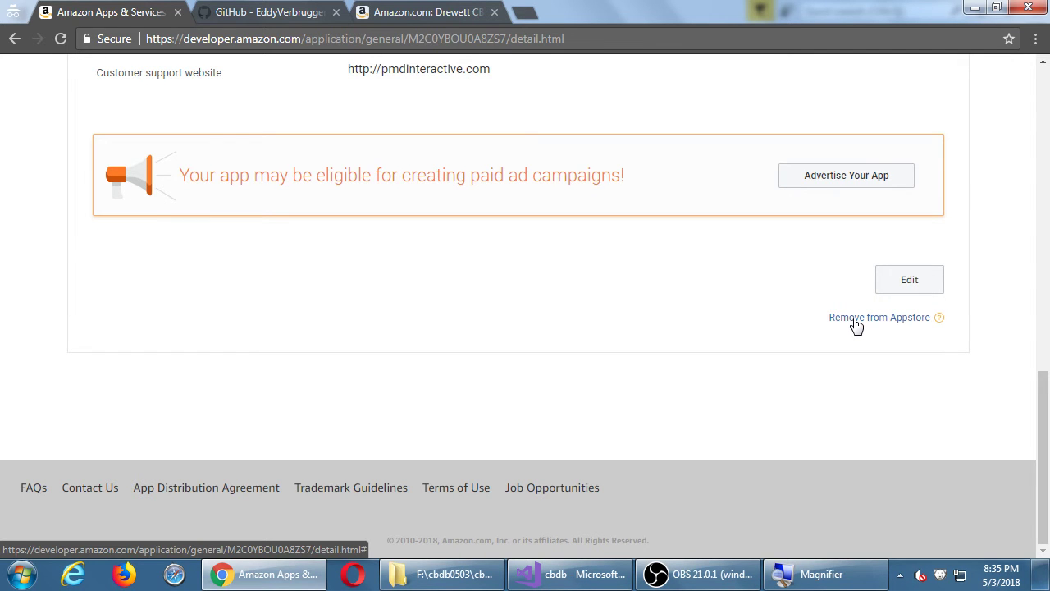
pyautogui.scroll(8, 584, 349)
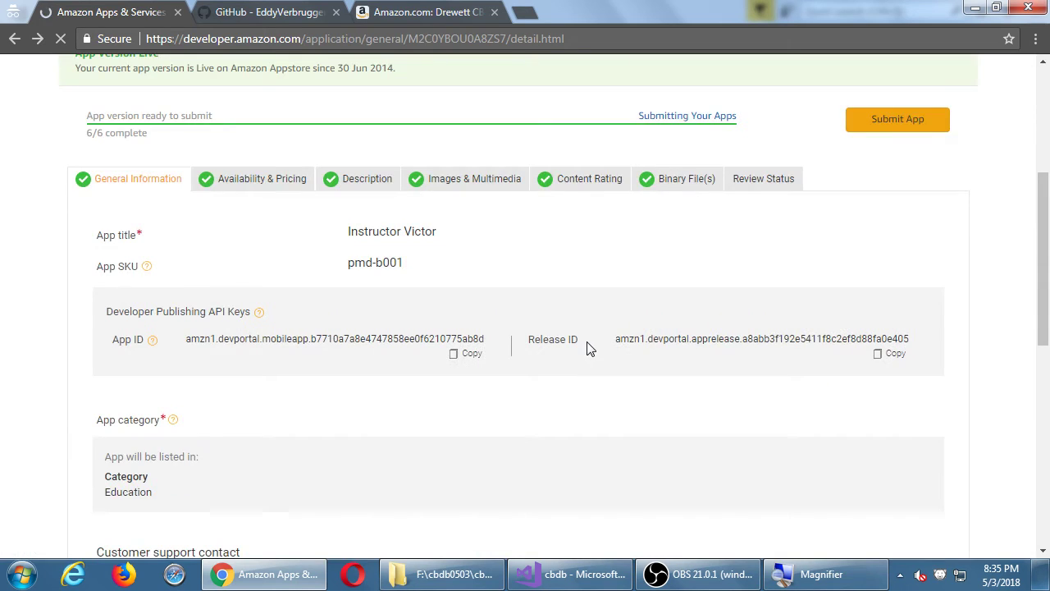
pyautogui.hotkey('alt', 'Left')
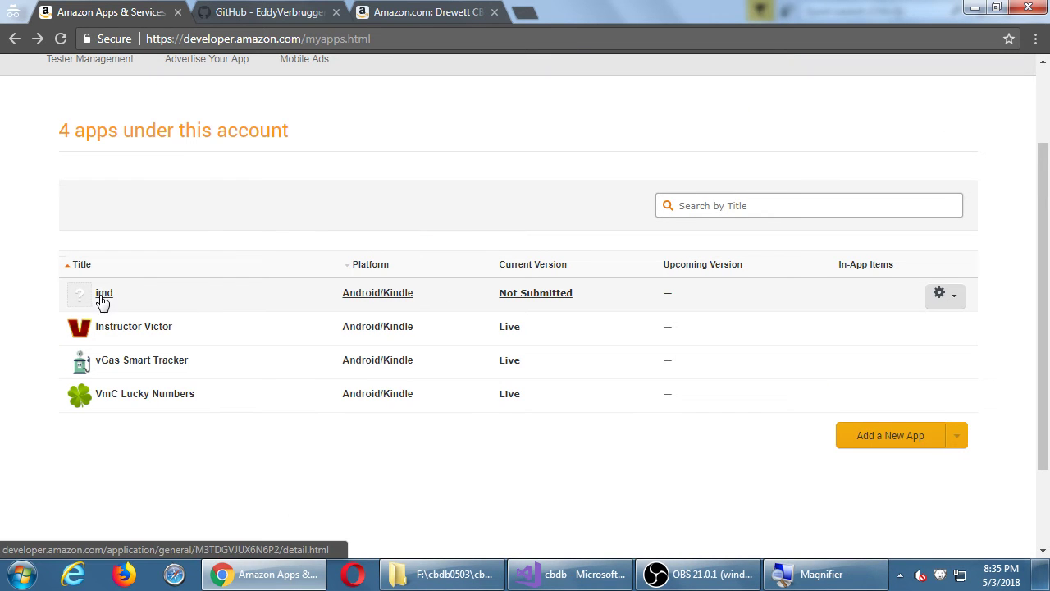
pyautogui.click(100, 299)
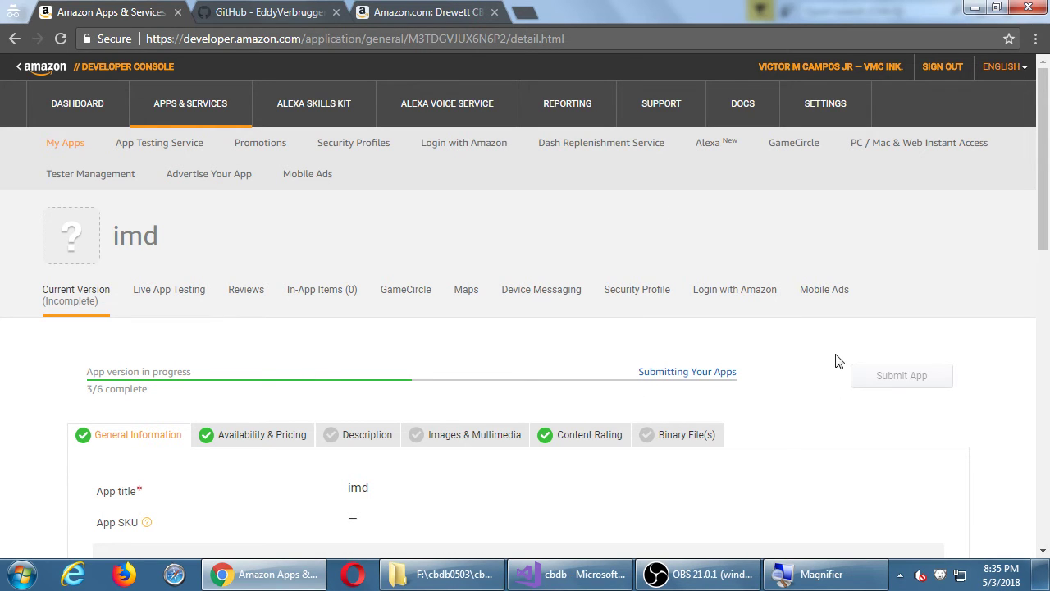
pyautogui.hotkey('alt', 'Left')
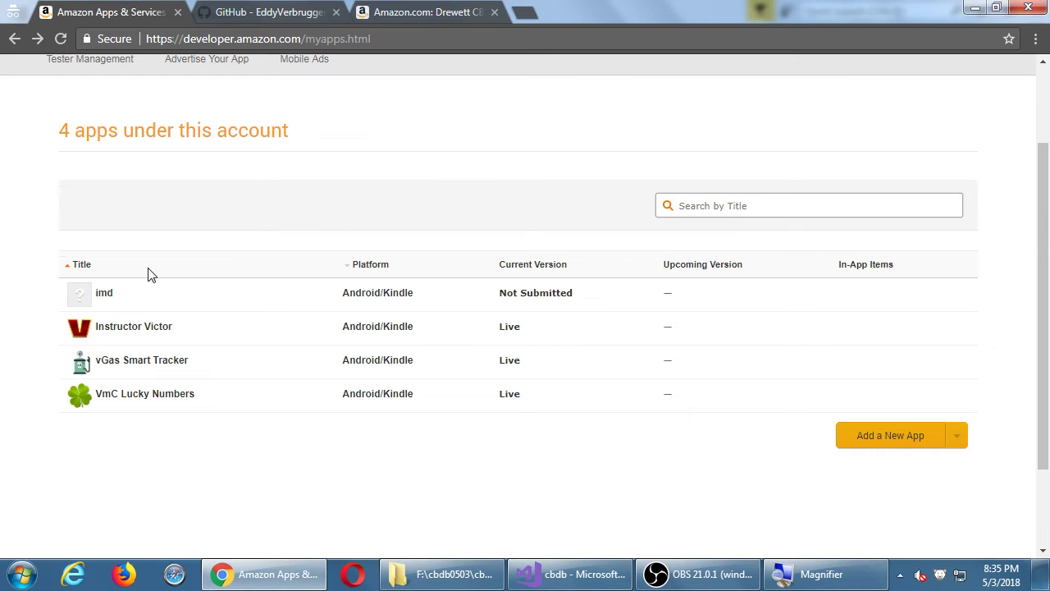
# Review the imd app's Binary File(s) tab, including Amazon DRM set to Yes and certificate hashes
pyautogui.click(104, 295)
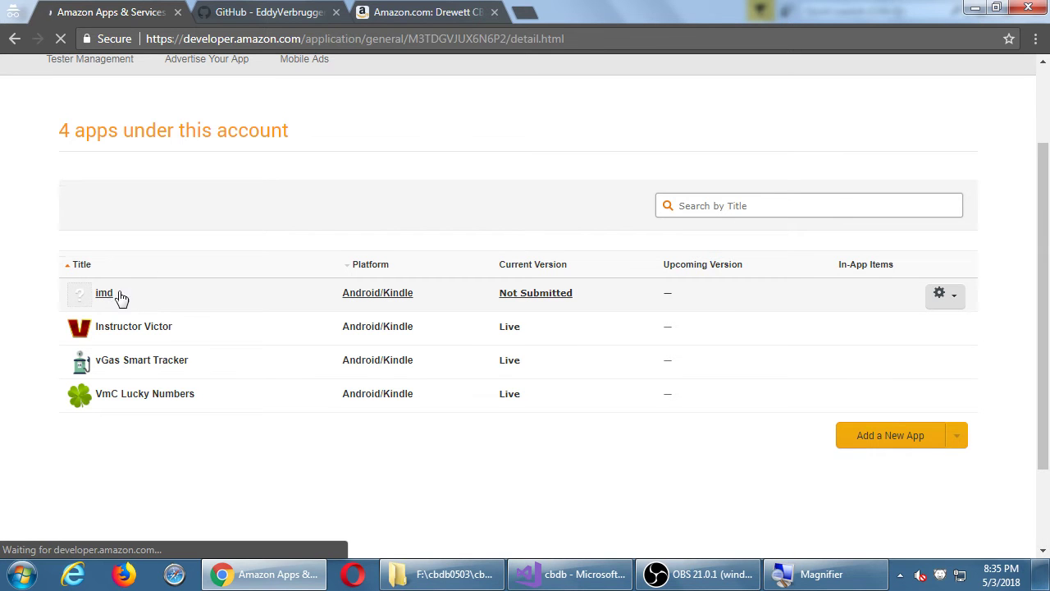
pyautogui.scroll(-2, 239, 269)
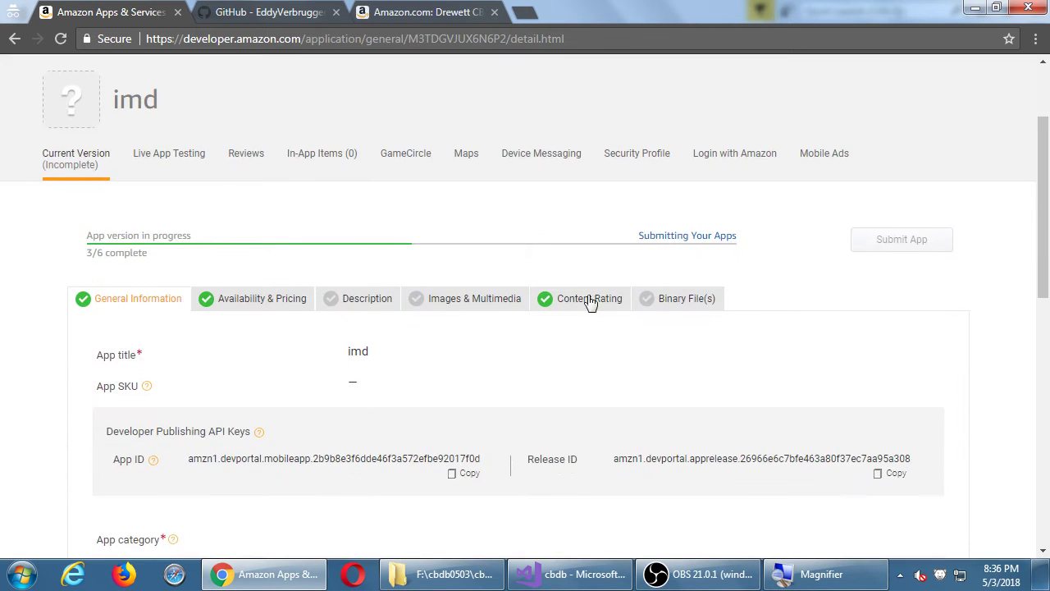
pyautogui.click(666, 300)
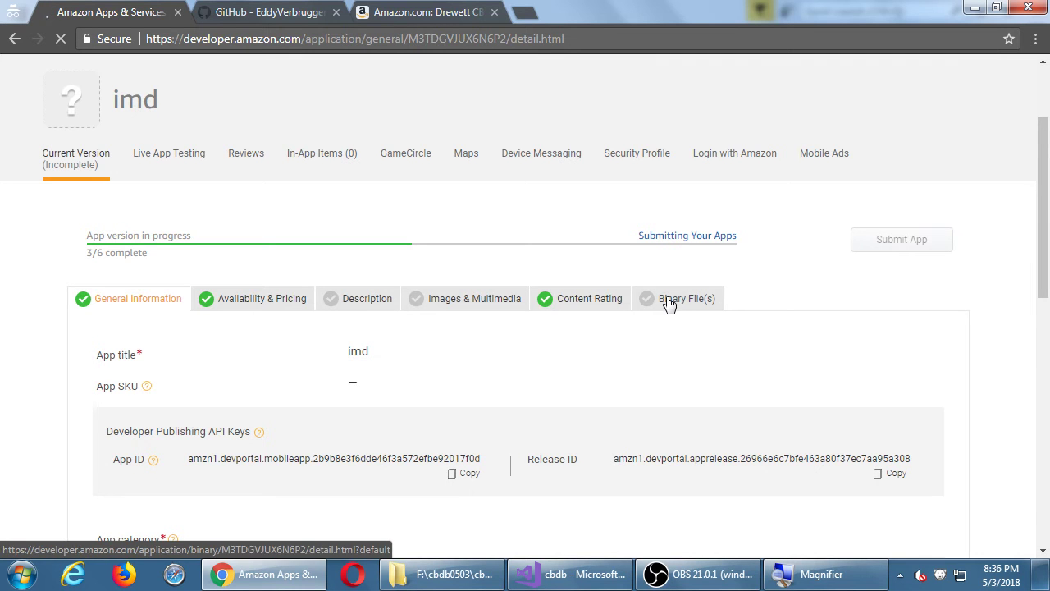
pyautogui.scroll(-3, 684, 304)
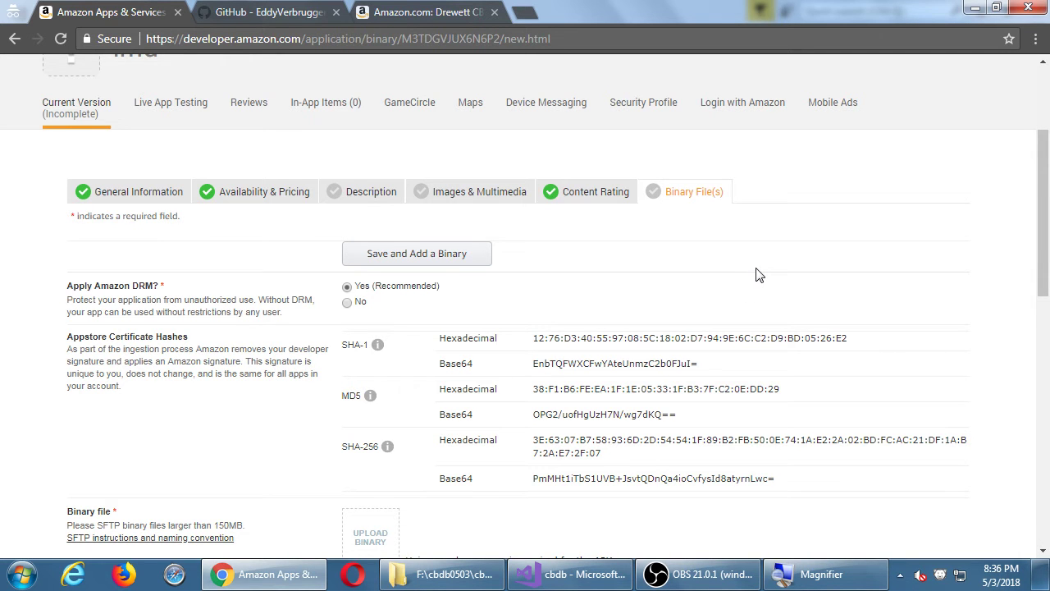
pyautogui.scroll(-1, 758, 275)
pyautogui.scroll(-3, 574, 283)
pyautogui.scroll(-4, 559, 301)
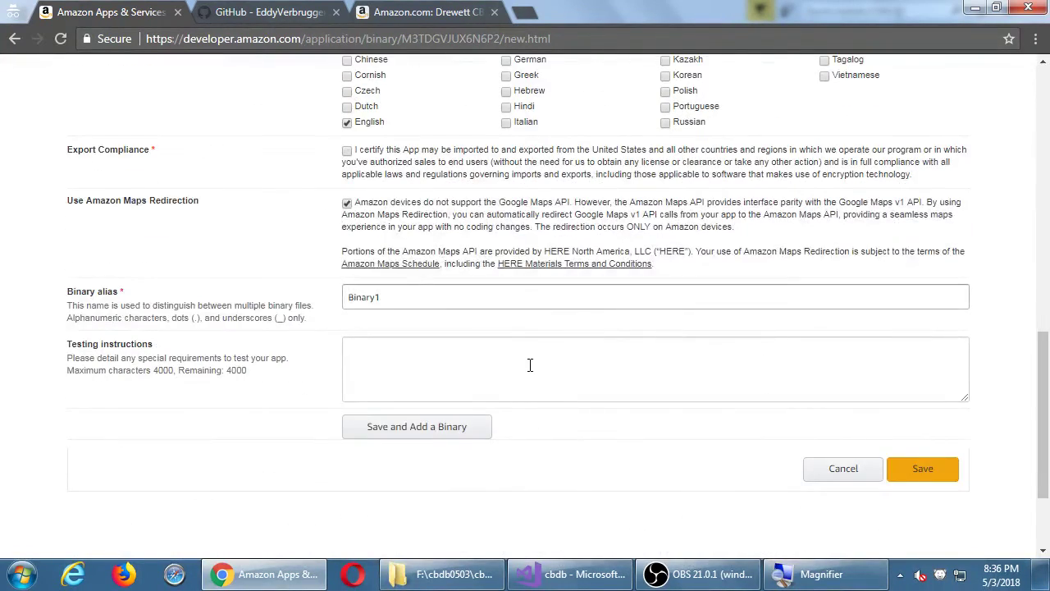
pyautogui.scroll(4, 530, 366)
pyautogui.scroll(2, 530, 365)
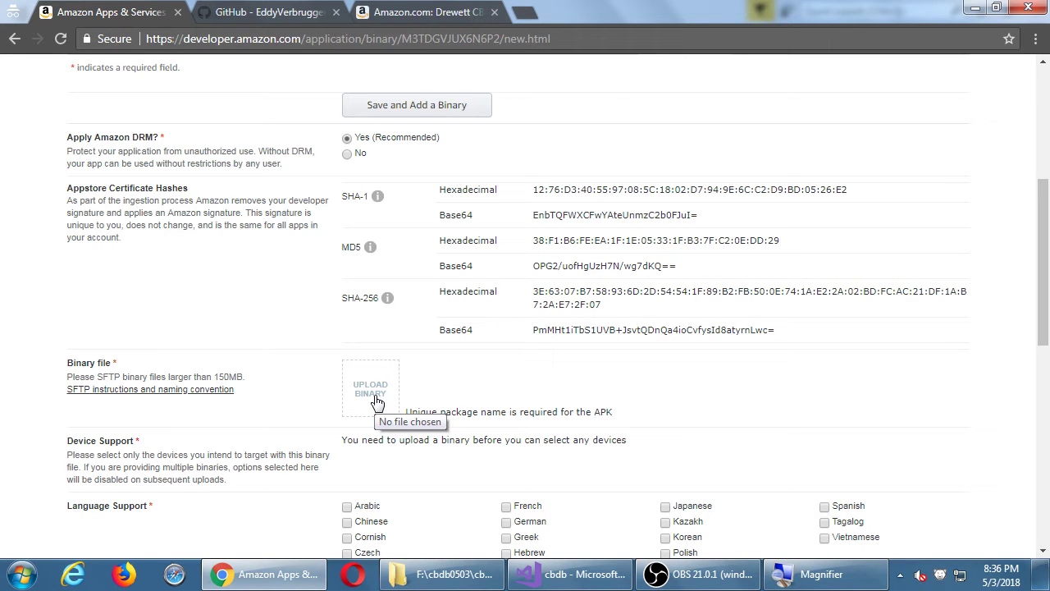
pyautogui.scroll(4, 377, 402)
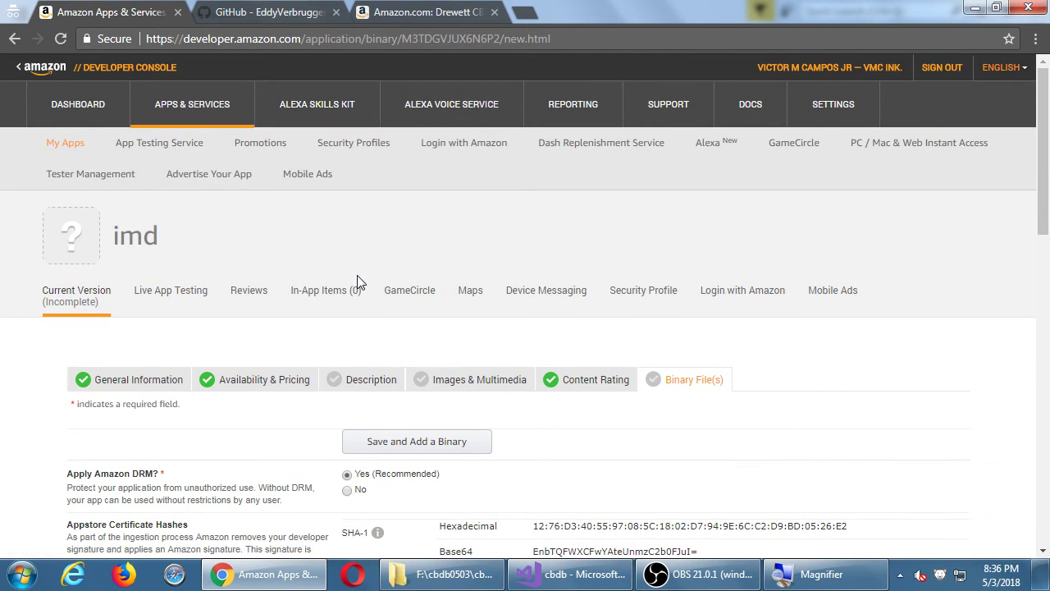
# Return to My Apps and view Instructor Victor's General Information with its app title and SKU
pyautogui.click(15, 43)
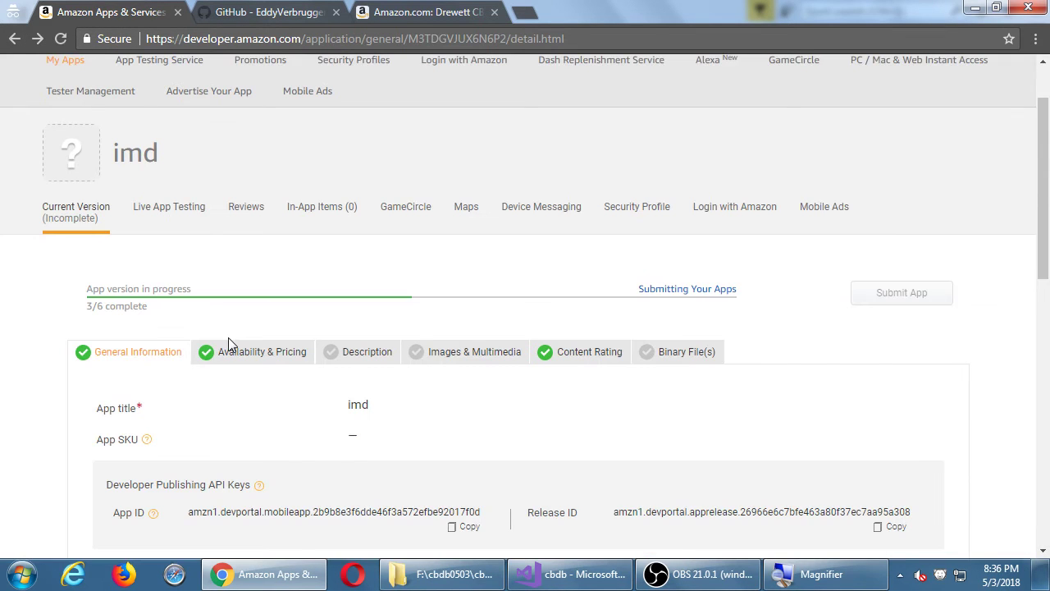
pyautogui.click(14, 40)
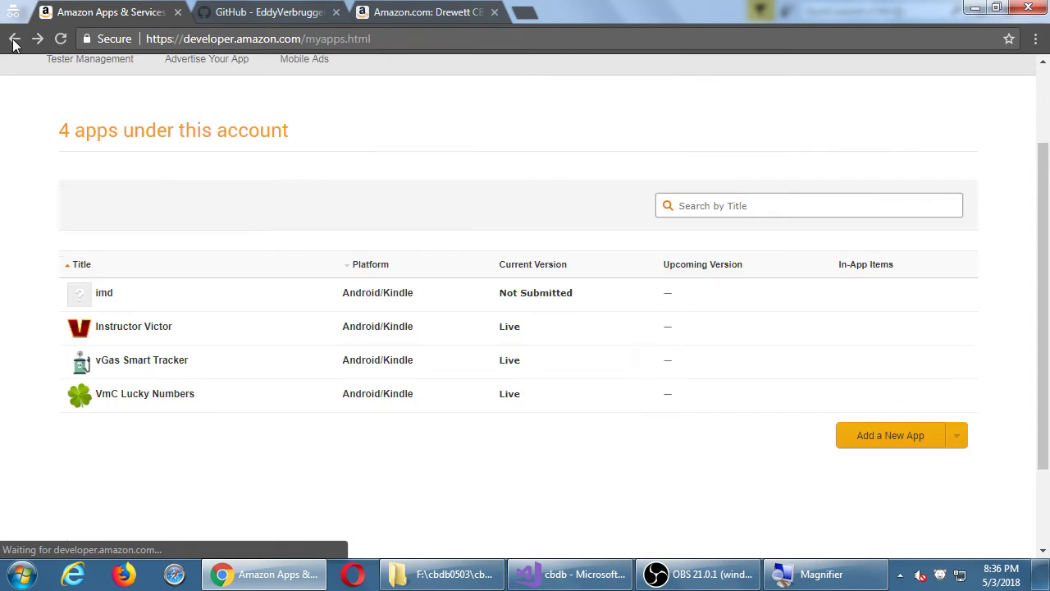
pyautogui.click(136, 332)
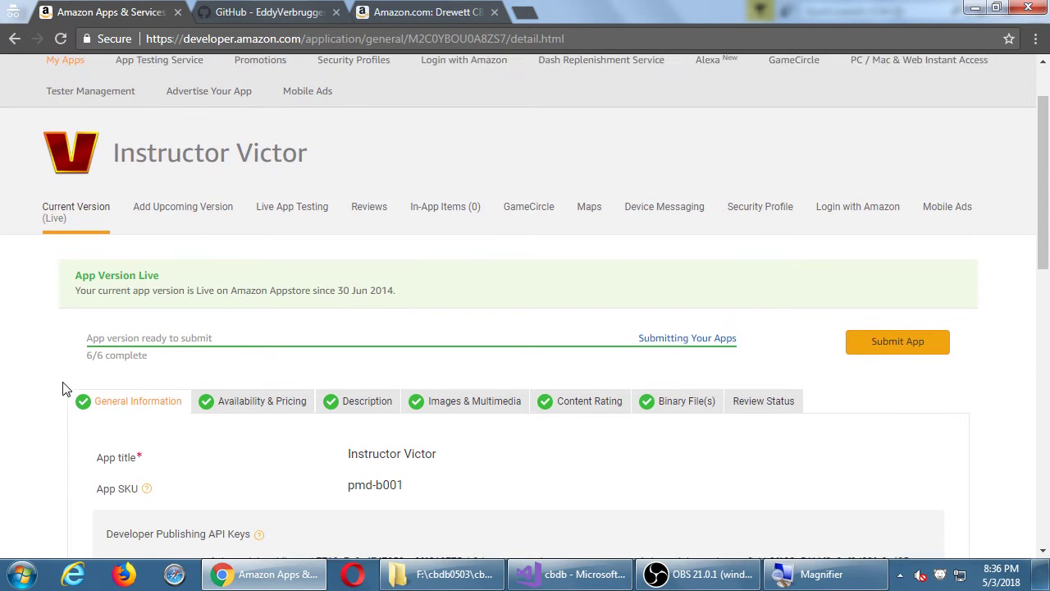
pyautogui.scroll(-1, 65, 389)
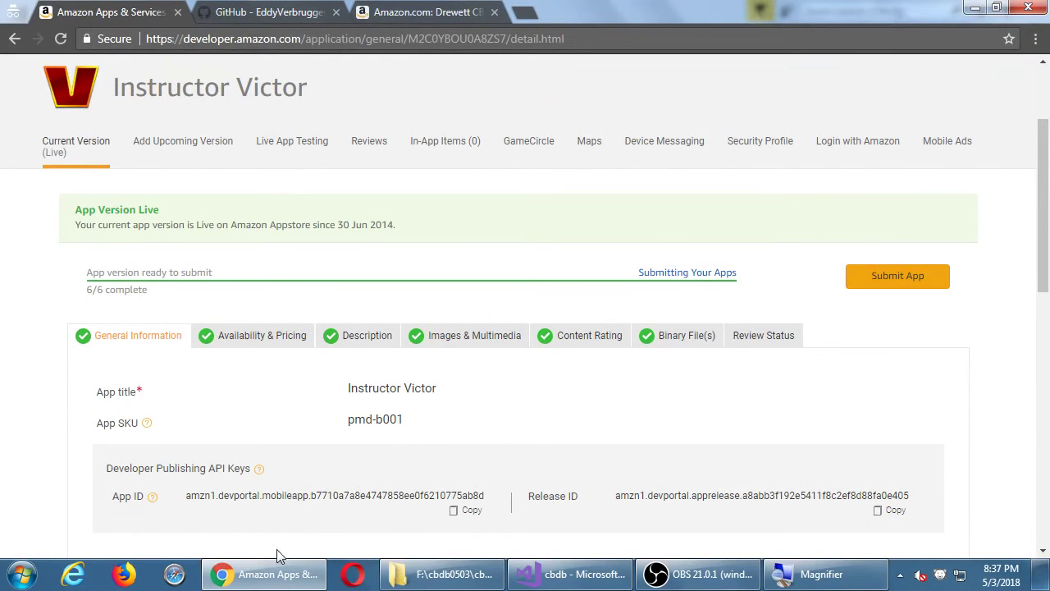
# Open config.xml's Android settings in Visual Studio and change Version Code from 1 to 2
pyautogui.click(529, 576)
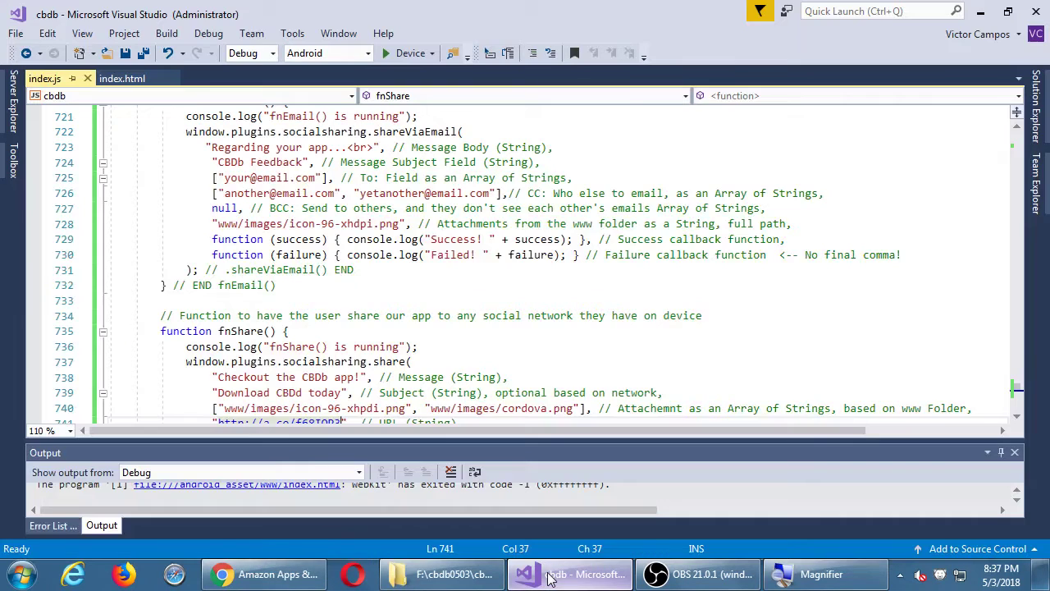
pyautogui.click(1036, 107)
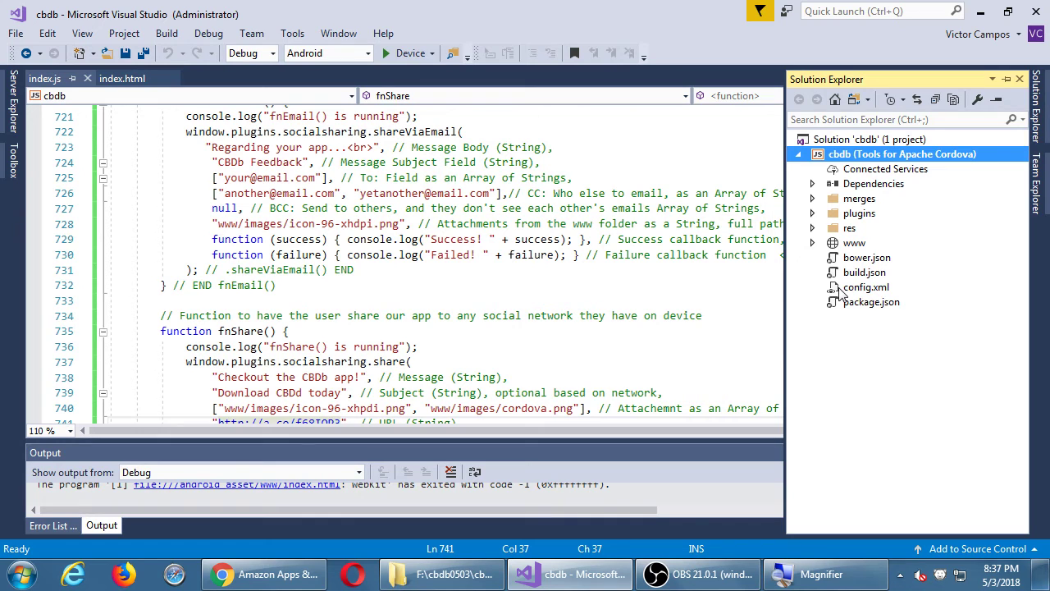
pyautogui.doubleClick(841, 289)
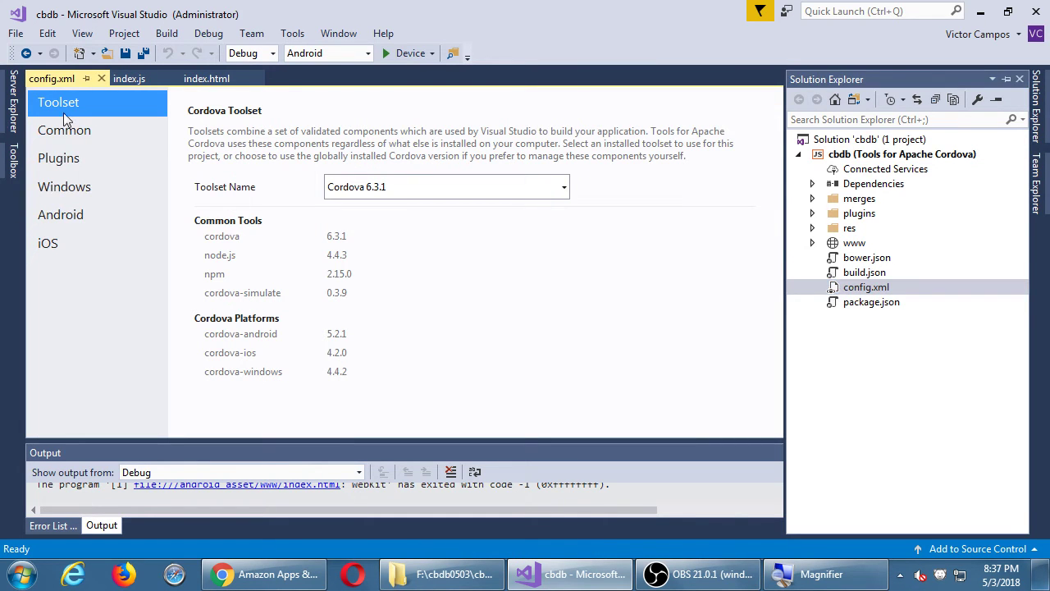
pyautogui.click(80, 207)
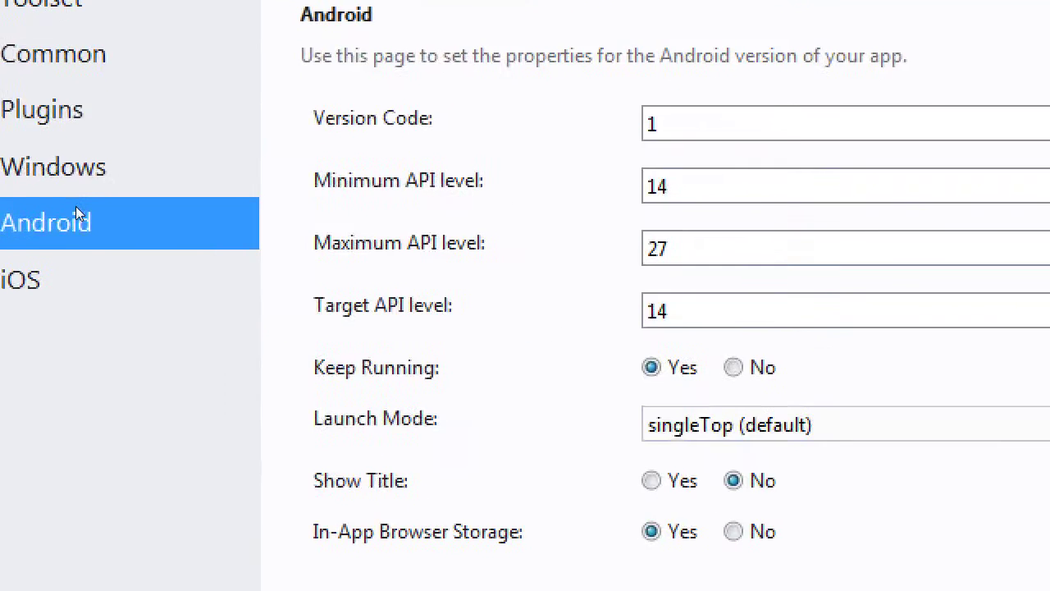
pyautogui.press('Tab')
pyautogui.write('2')
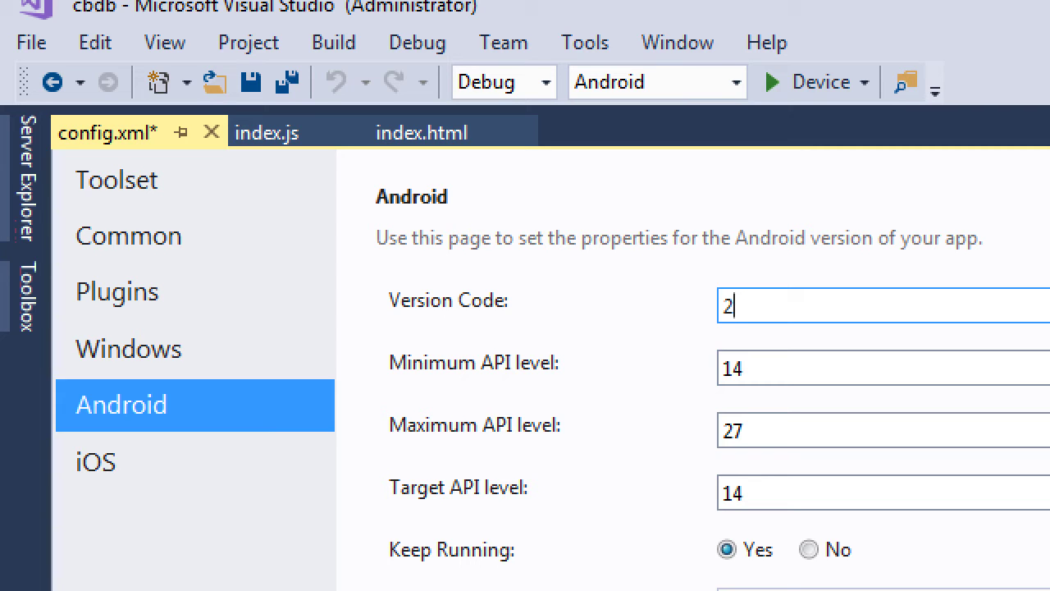
# Try Version Code 3, then 7, check the Debug/Release list, and save config.xml
pyautogui.press('BackSpace')
pyautogui.write('3')
pyautogui.press('BackSpace')
pyautogui.write('7')
pyautogui.hotkey('alt', 'Down')
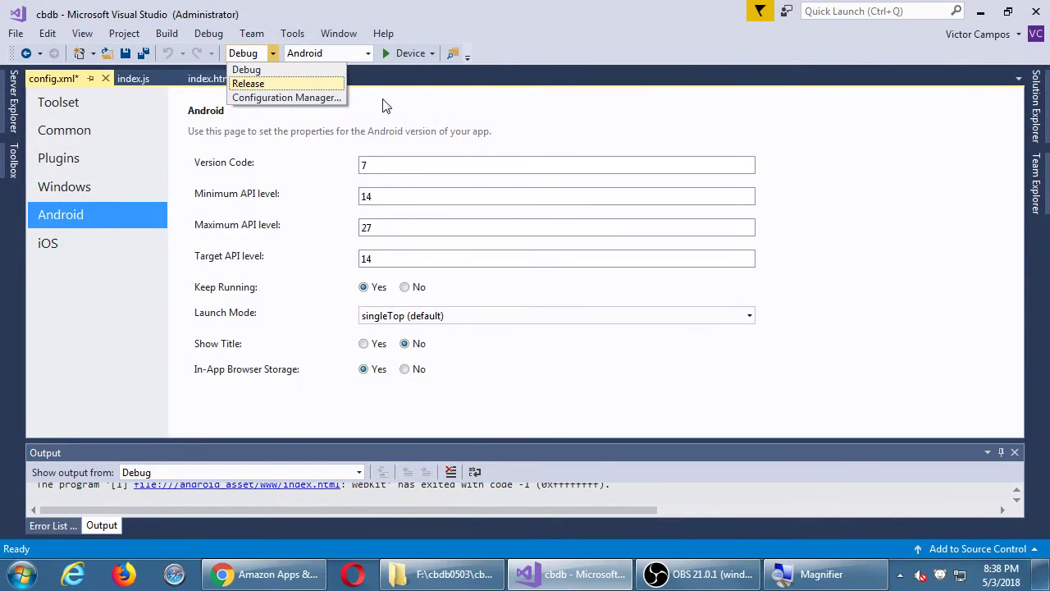
pyautogui.click(817, 235)
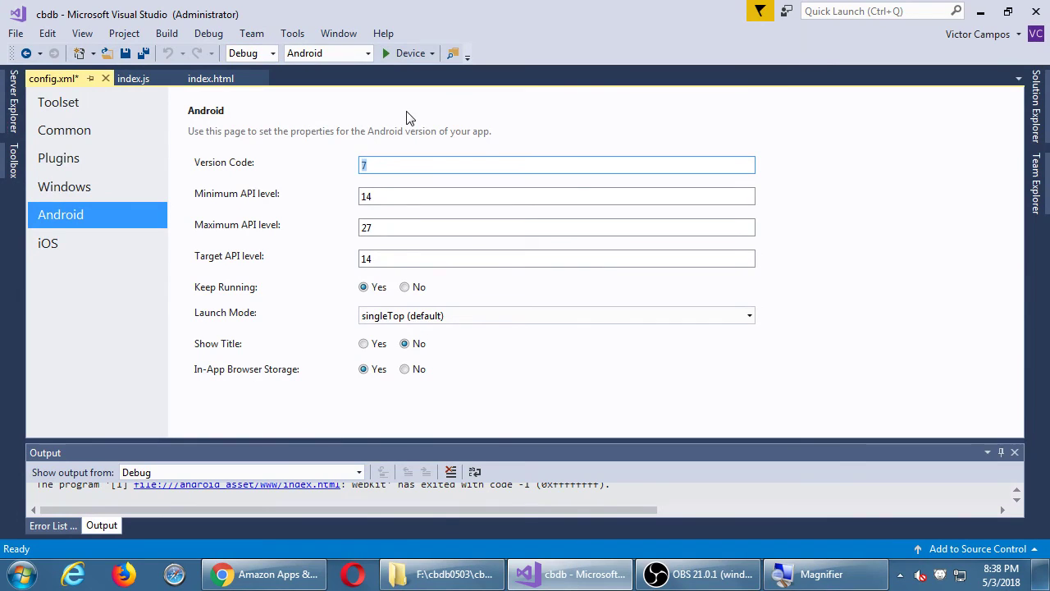
pyautogui.hotkey('ctrl', 's')
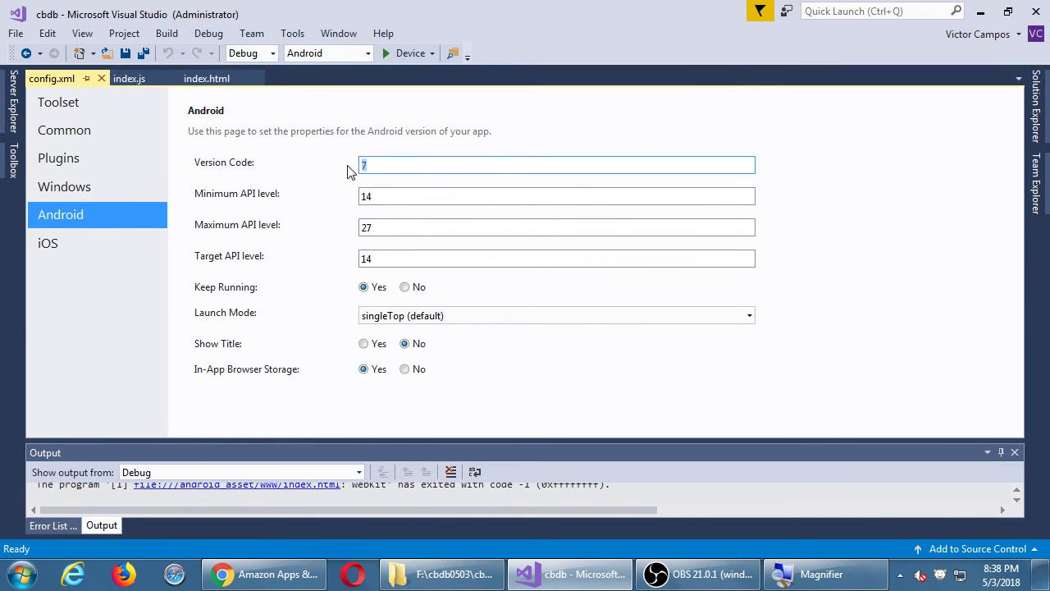
# Set the Android Version Code to 1 and save config.xml
pyautogui.press('BackSpace')
pyautogui.write('1')
pyautogui.hotkey('ctrl', 's')
pyautogui.click(291, 573)
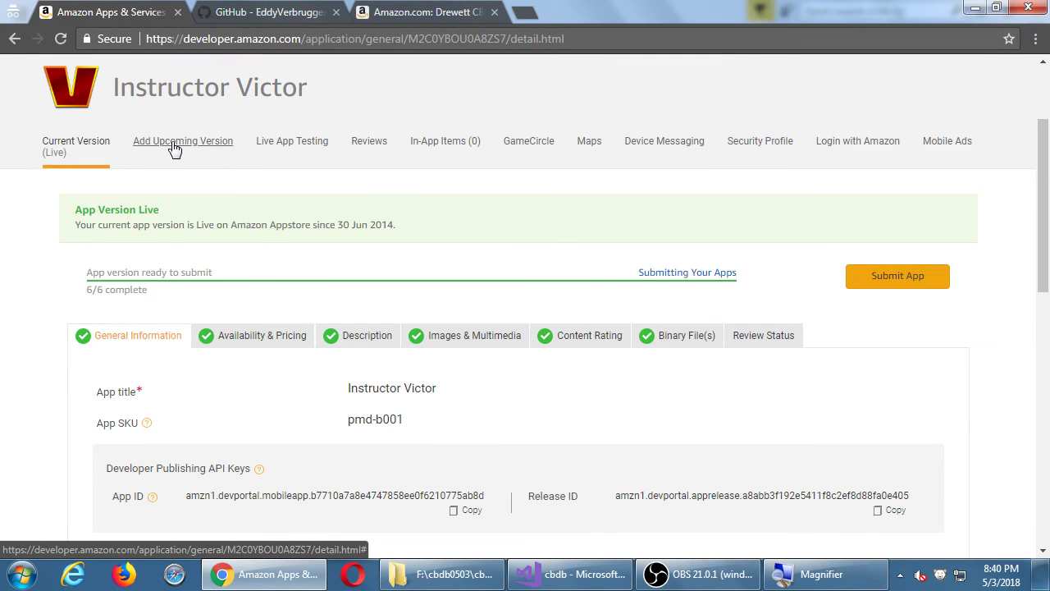
# Compare config.xml's Common and Android pages, ending on Common showing Display Name Smith CBDb
pyautogui.click(566, 575)
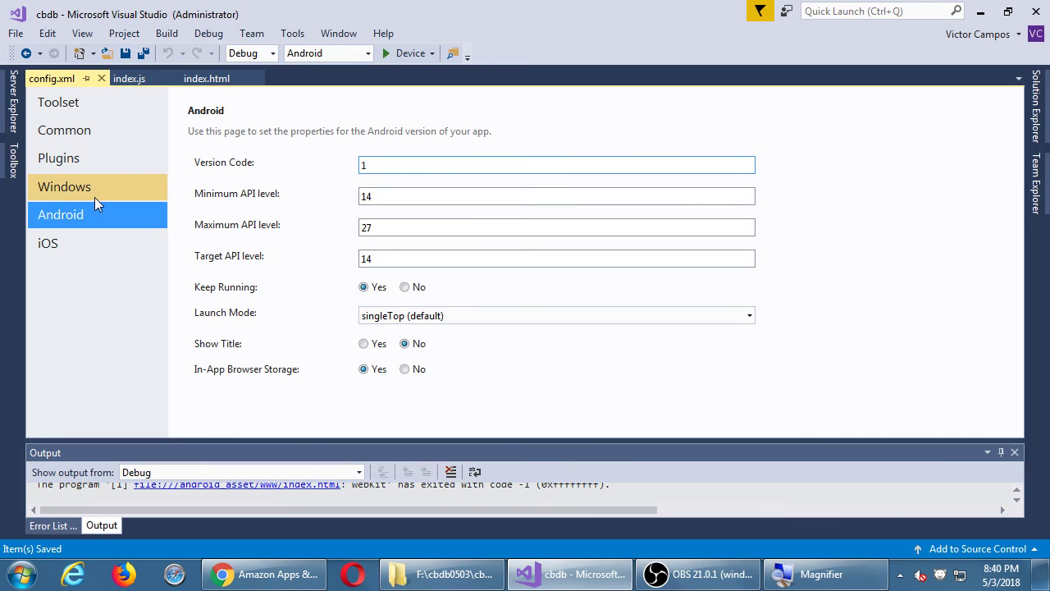
pyautogui.click(64, 129)
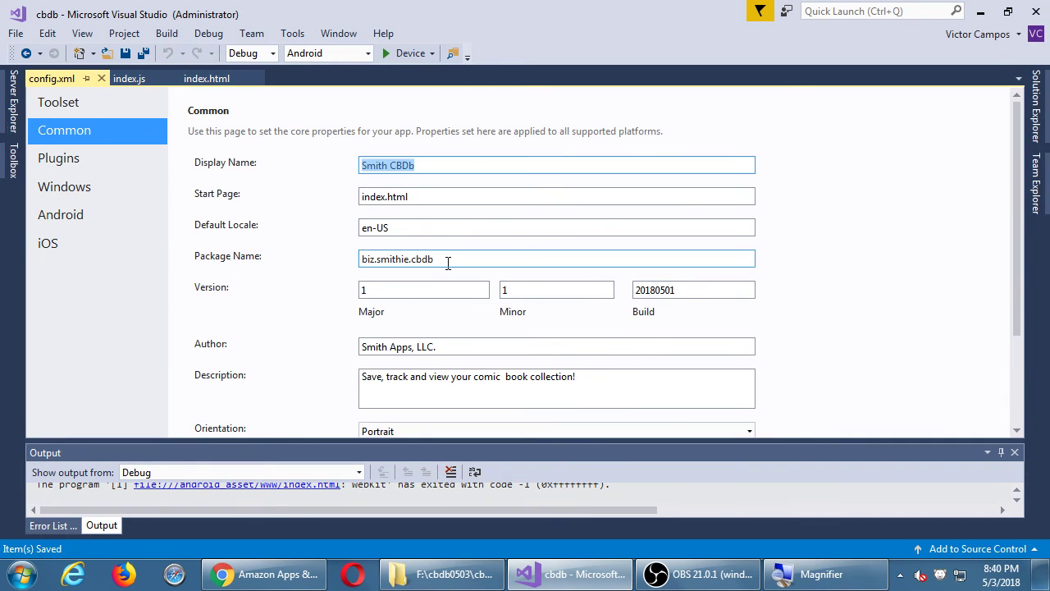
pyautogui.click(110, 215)
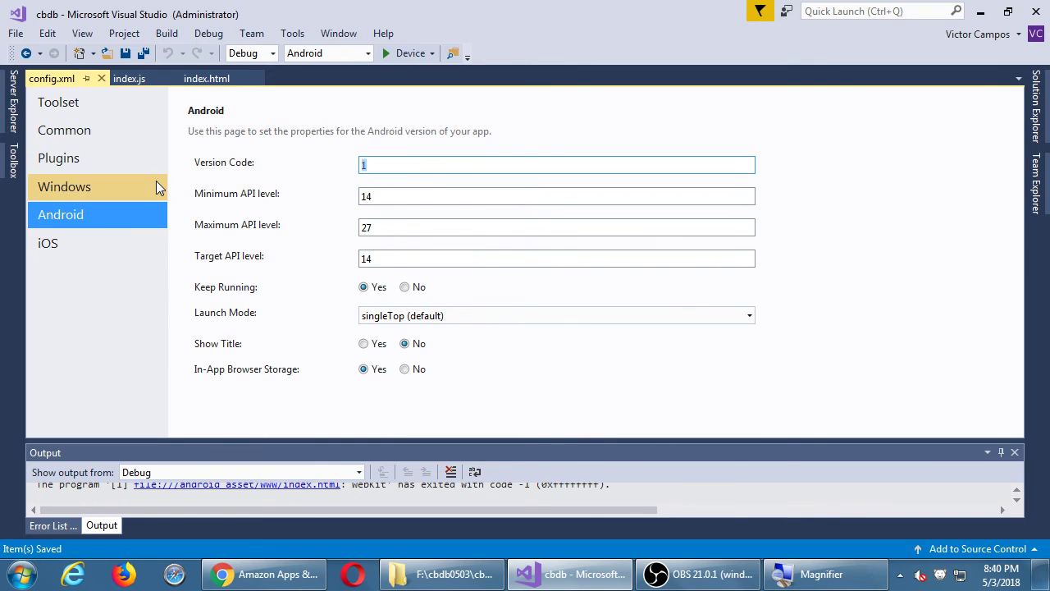
pyautogui.click(119, 146)
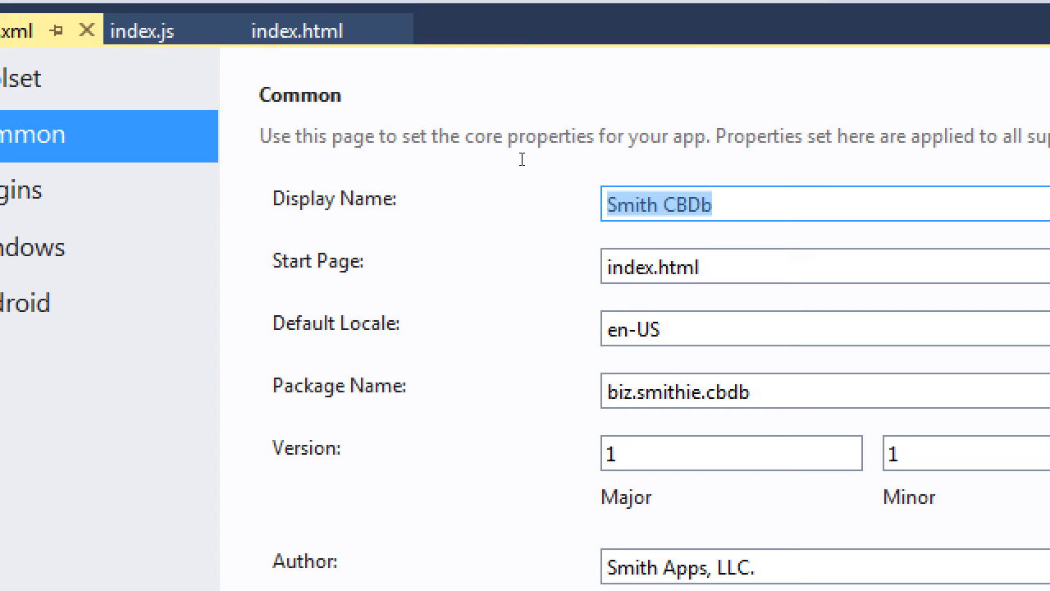
# Check the imd app's App title in the Developer Console, then return to config.xml in Visual Studio
pyautogui.hotkey('alt', 'Tab')
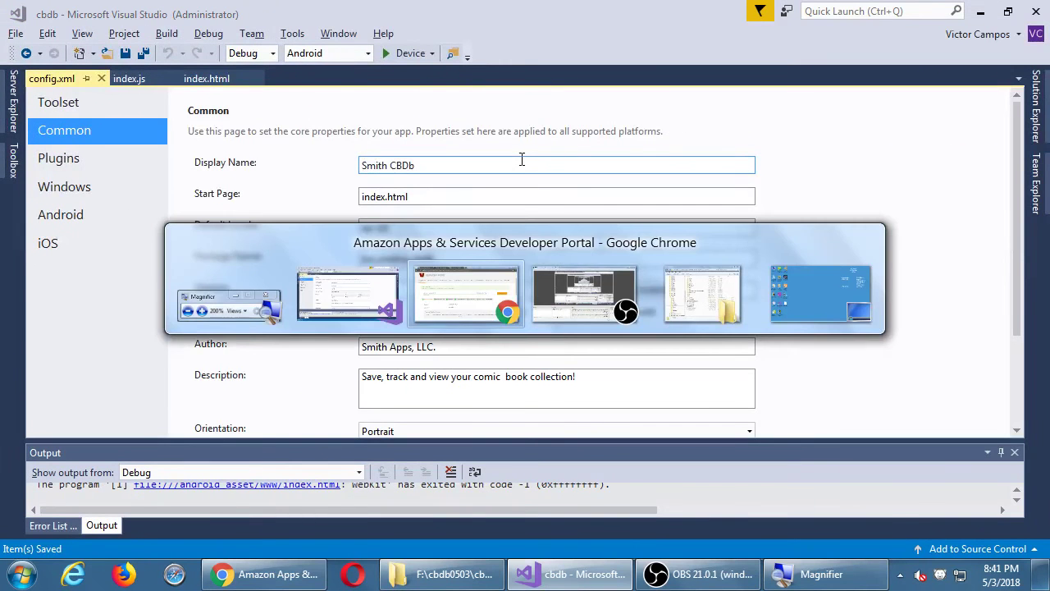
pyautogui.click(14, 39)
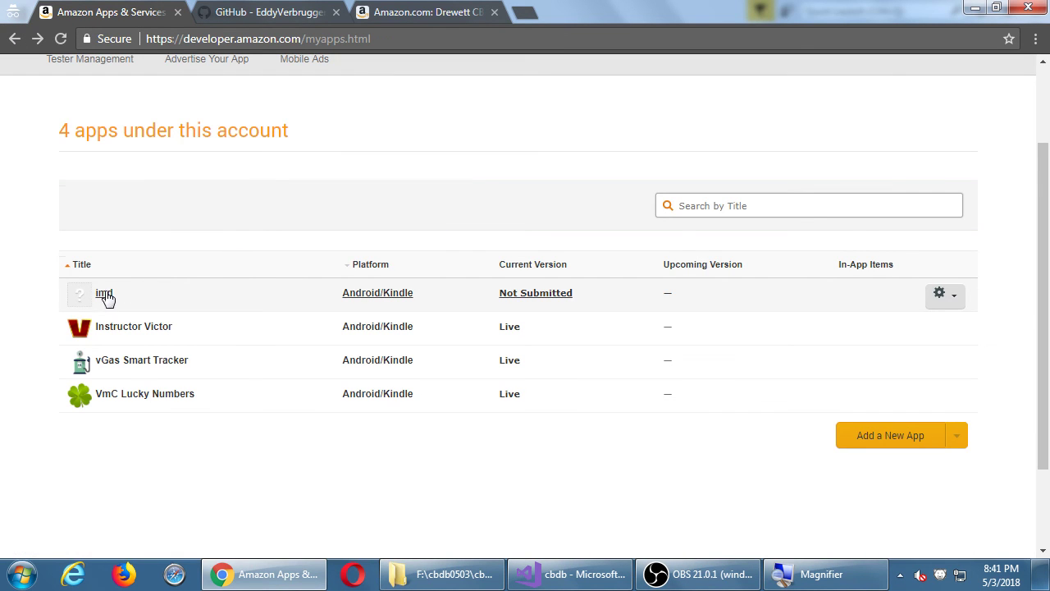
pyautogui.click(103, 294)
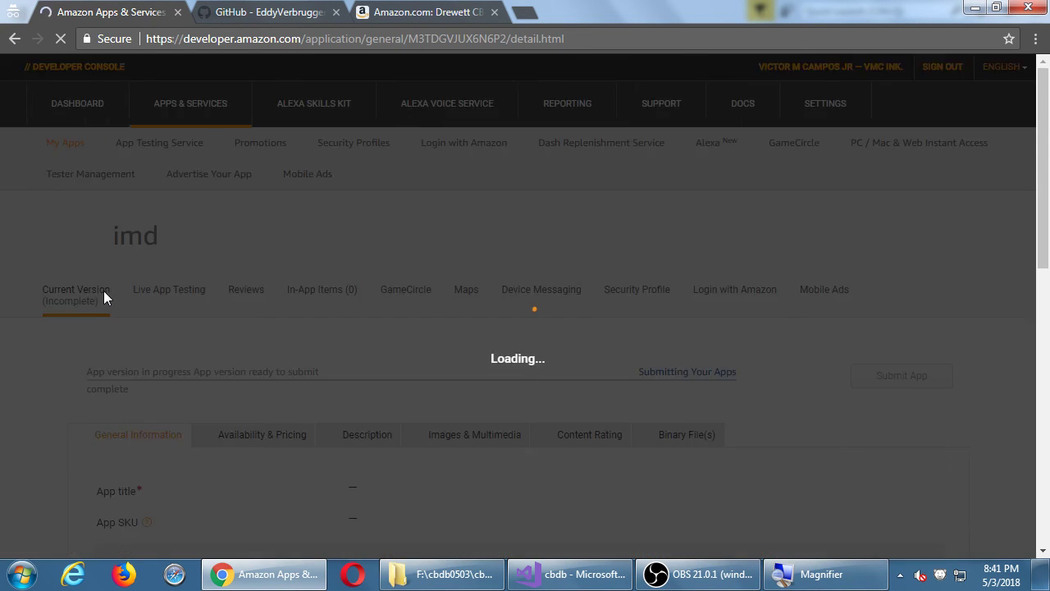
pyautogui.scroll(-3, 75, 390)
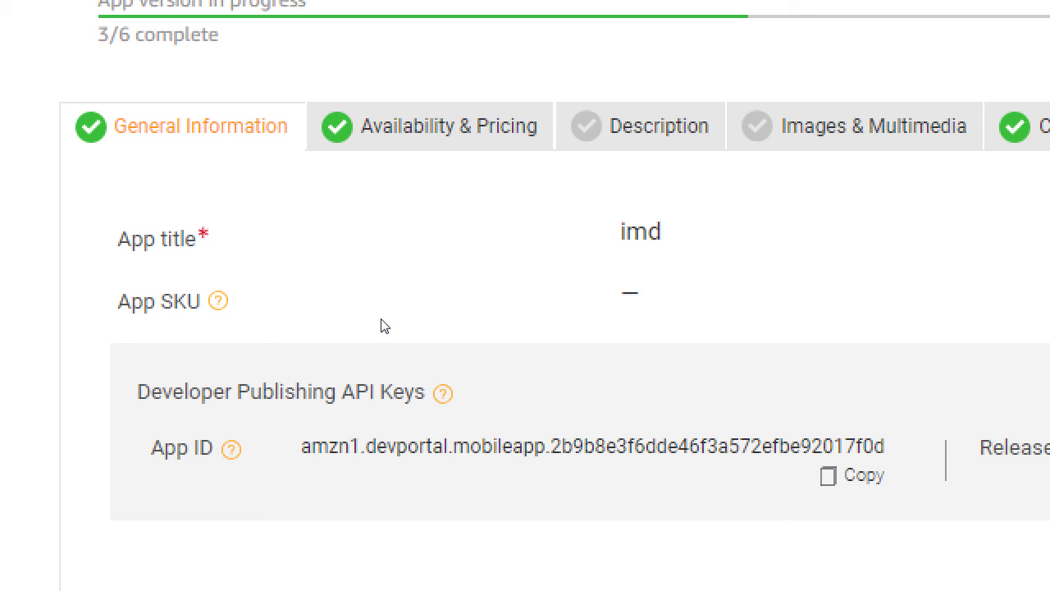
pyautogui.press('super')
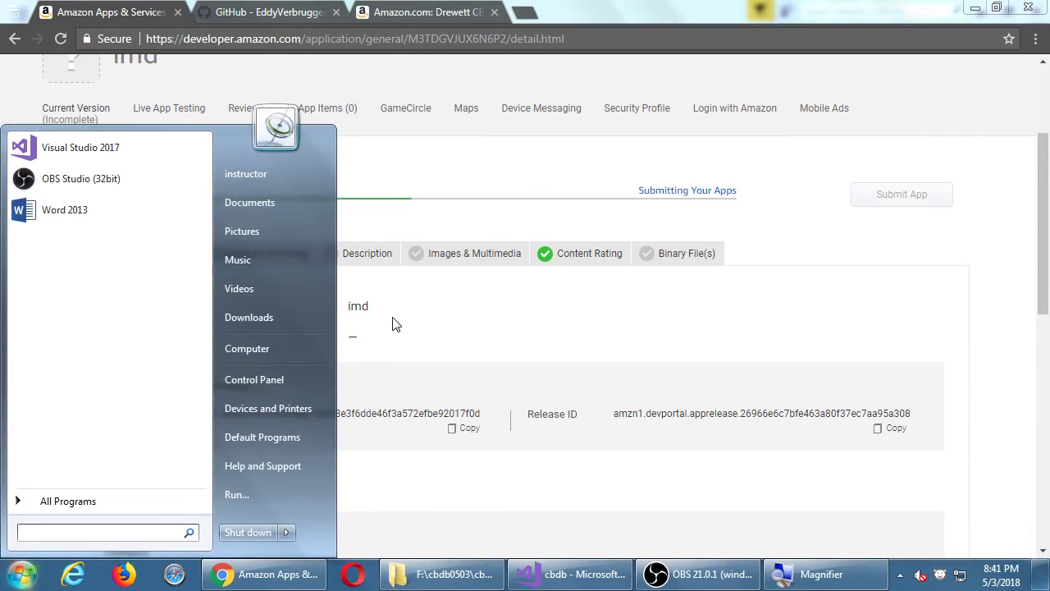
pyautogui.press('Escape')
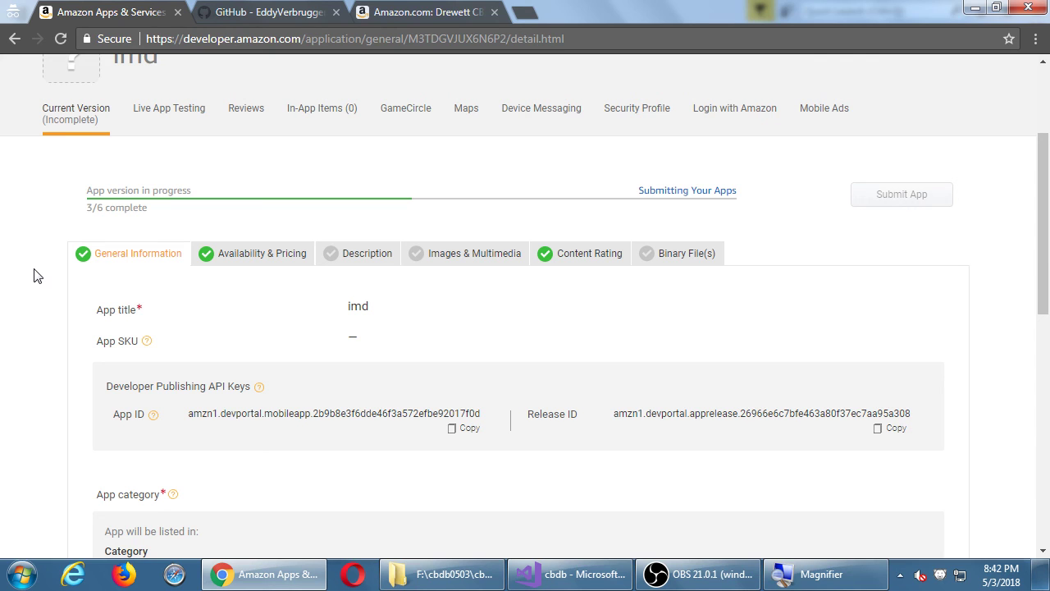
pyautogui.click(540, 578)
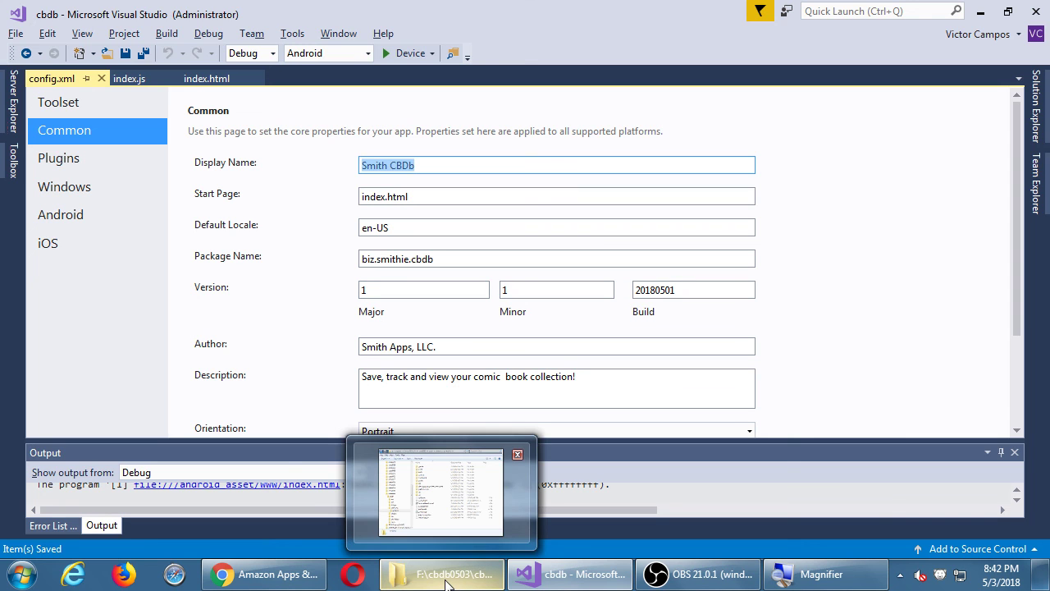
# Move Explorer from platforms\android up to Corsair32Gb (F:), showing dated cbdb copies through cbdb0503
pyautogui.click(84, 210)
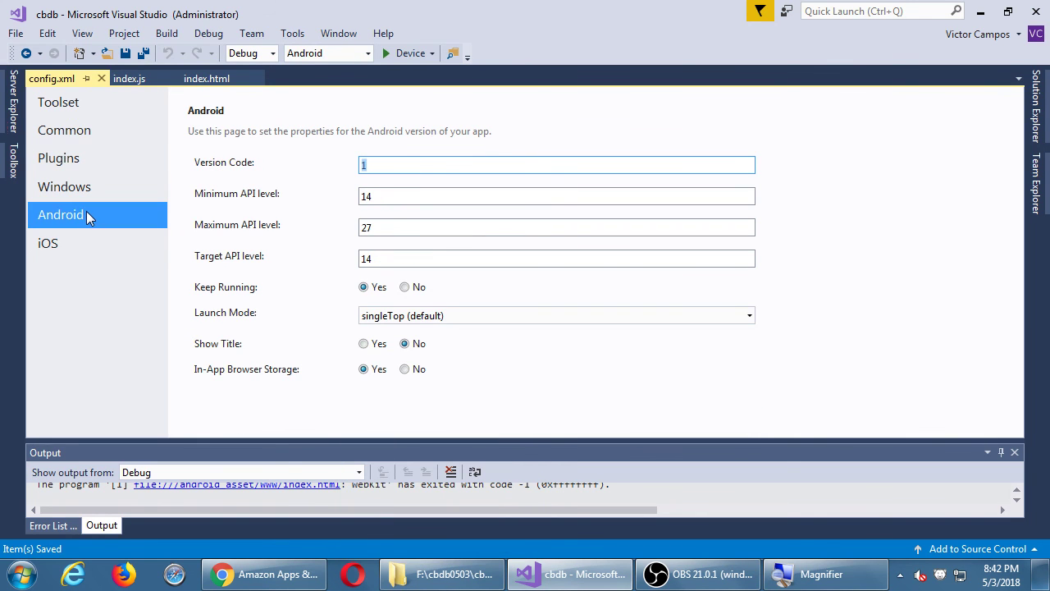
pyautogui.click(449, 574)
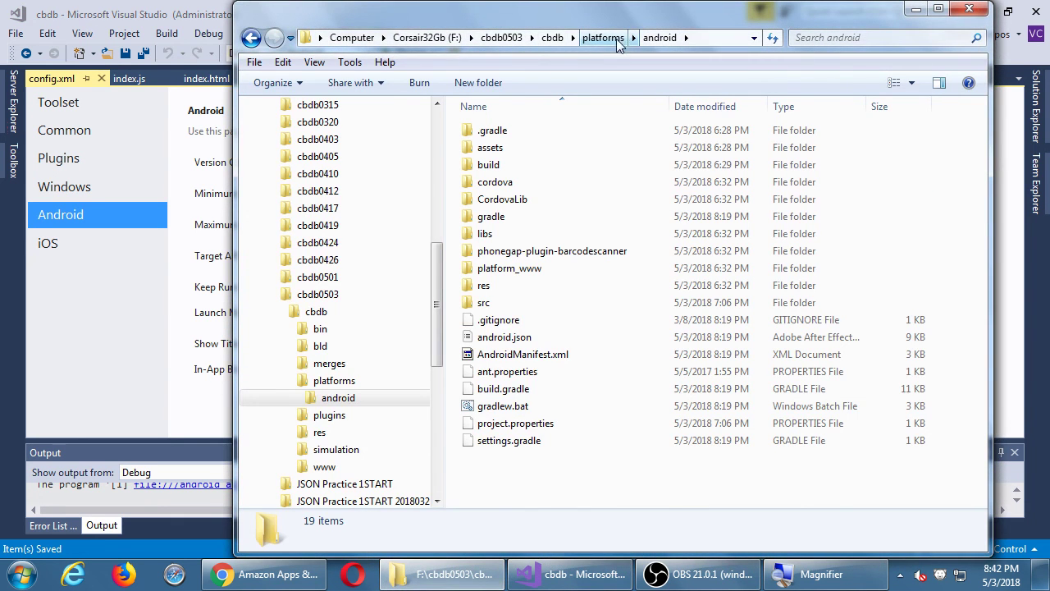
pyautogui.click(174, 7)
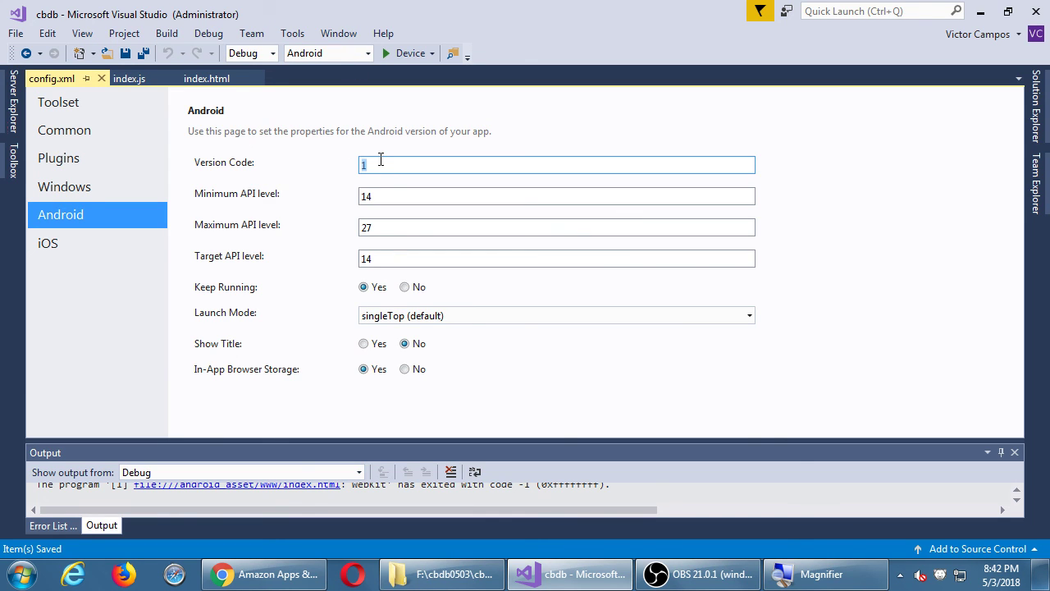
pyautogui.click(452, 573)
pyautogui.press('BackSpace')
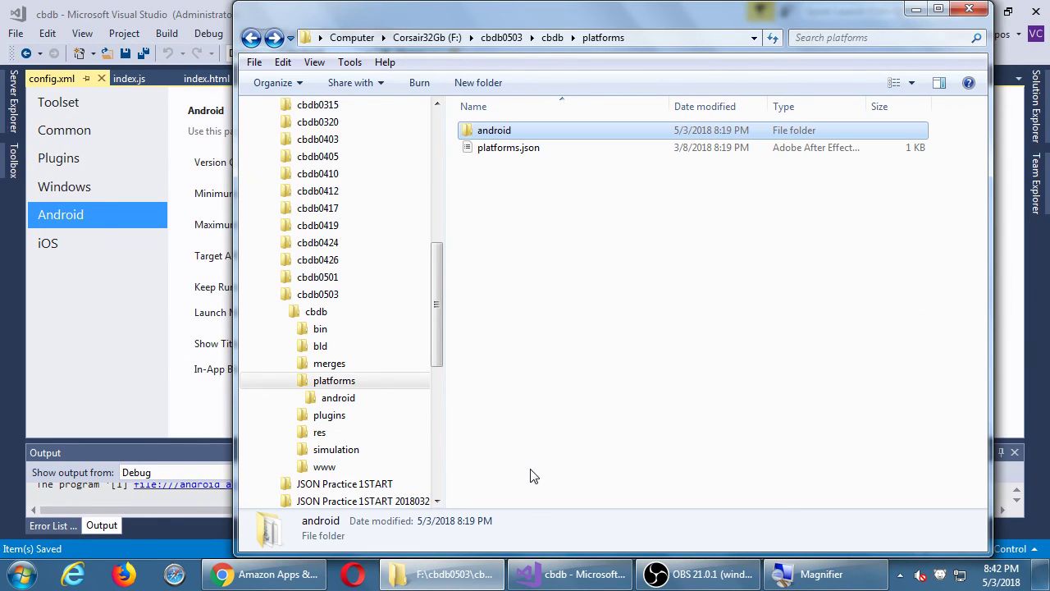
pyautogui.click(426, 37)
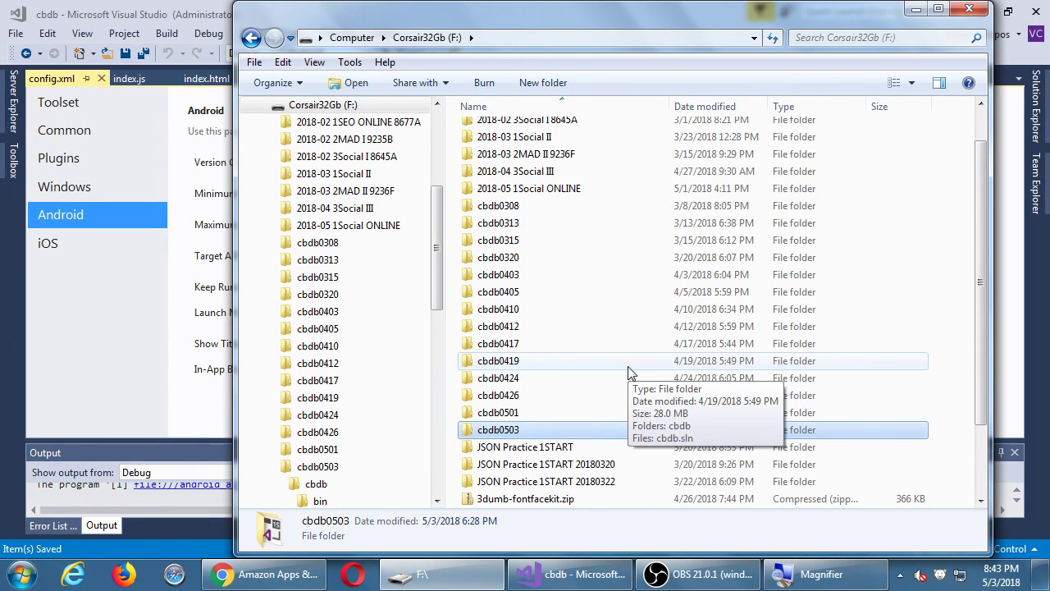
# Switch from Visual Studio to the OBS Studio window, with recording still running at 00:09:55
pyautogui.click(195, 6)
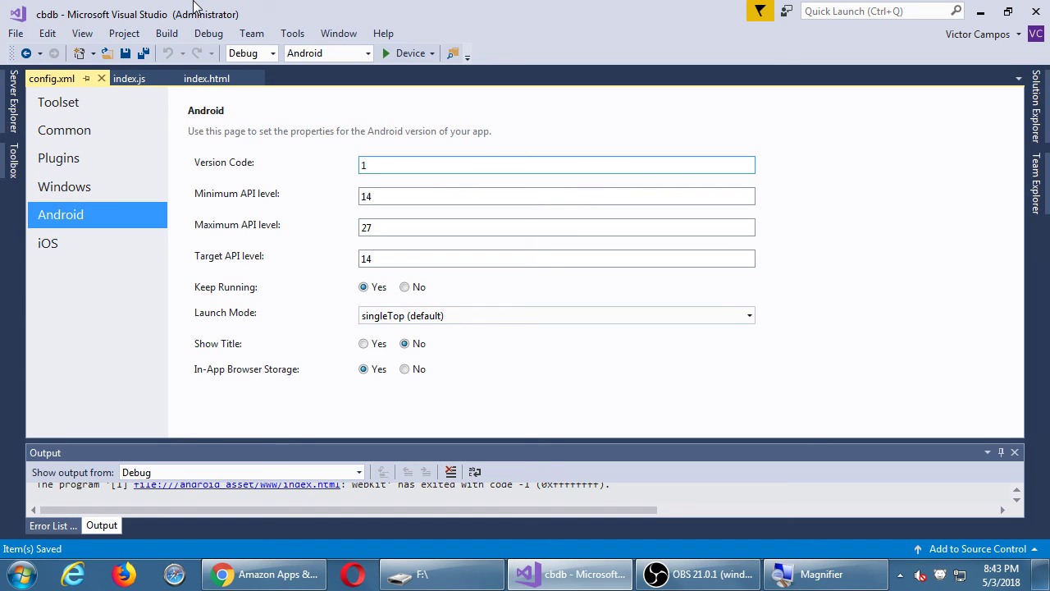
pyautogui.click(697, 578)
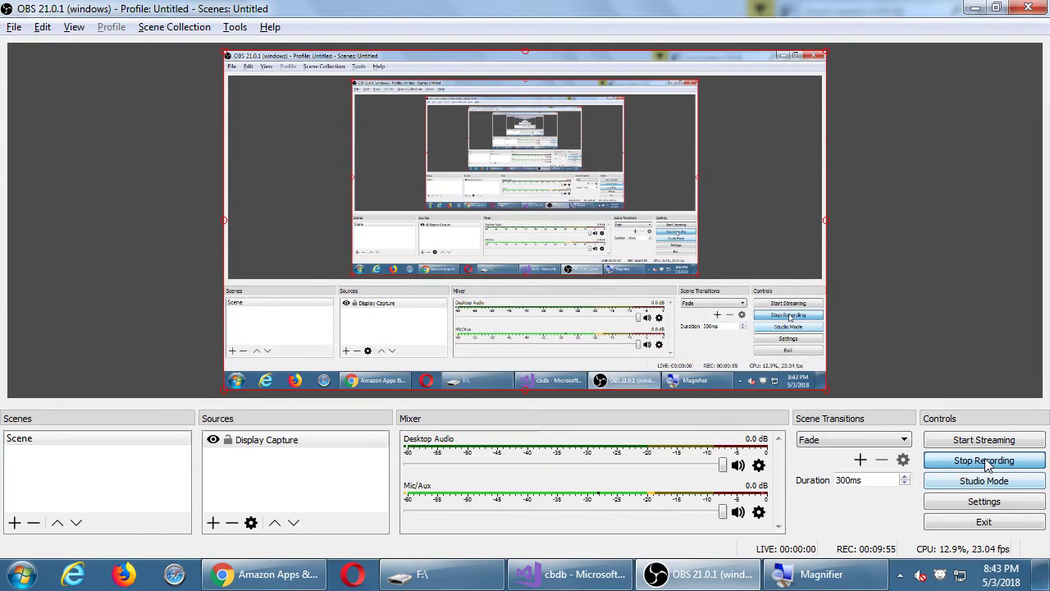